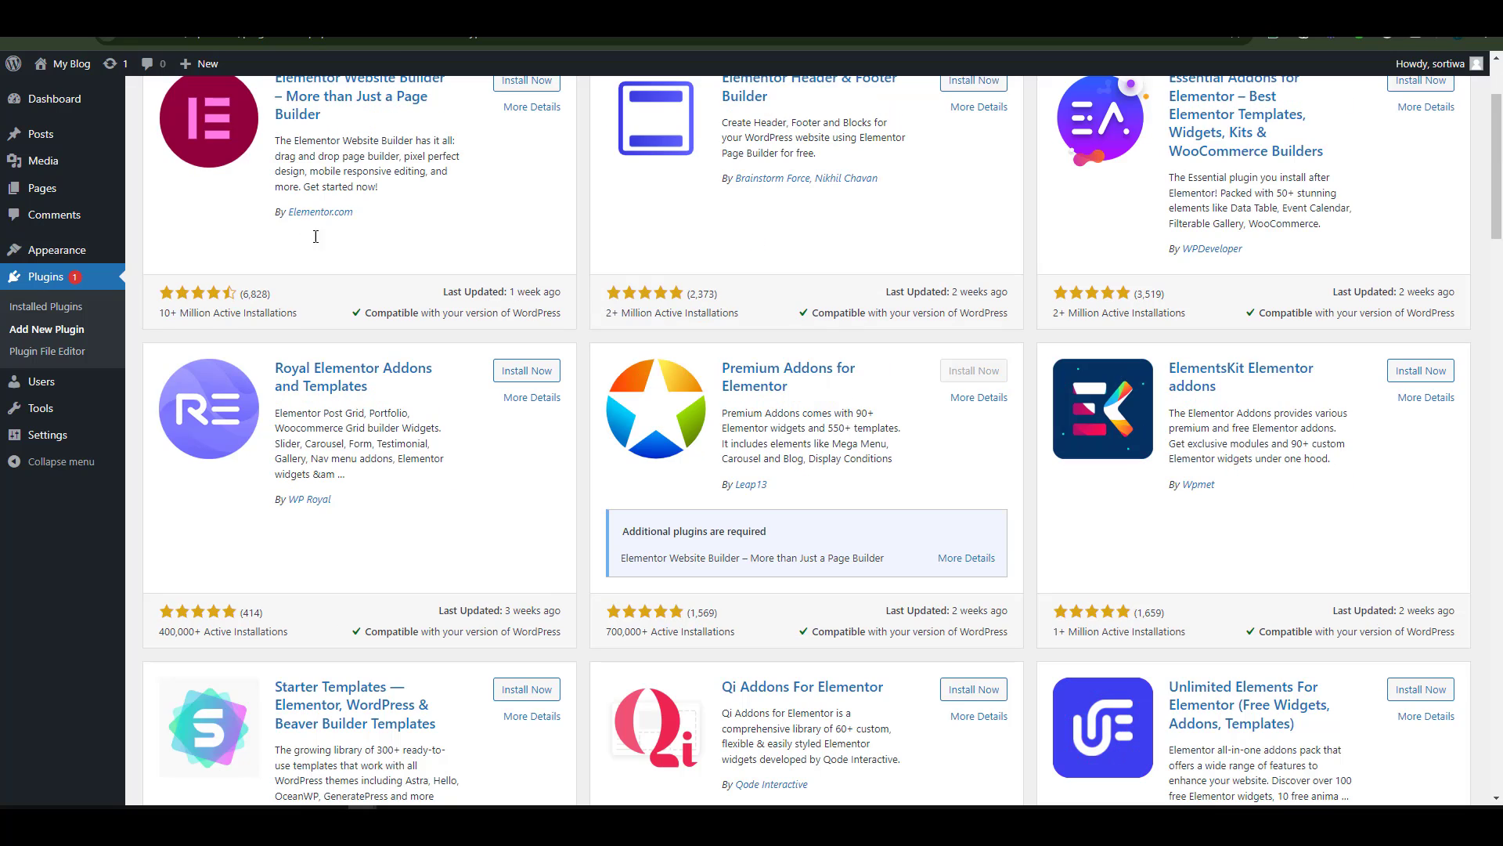
Install and activate the Elementor Website Builder plugin from the plugin search results.
scroll(318, 235, up, 3)
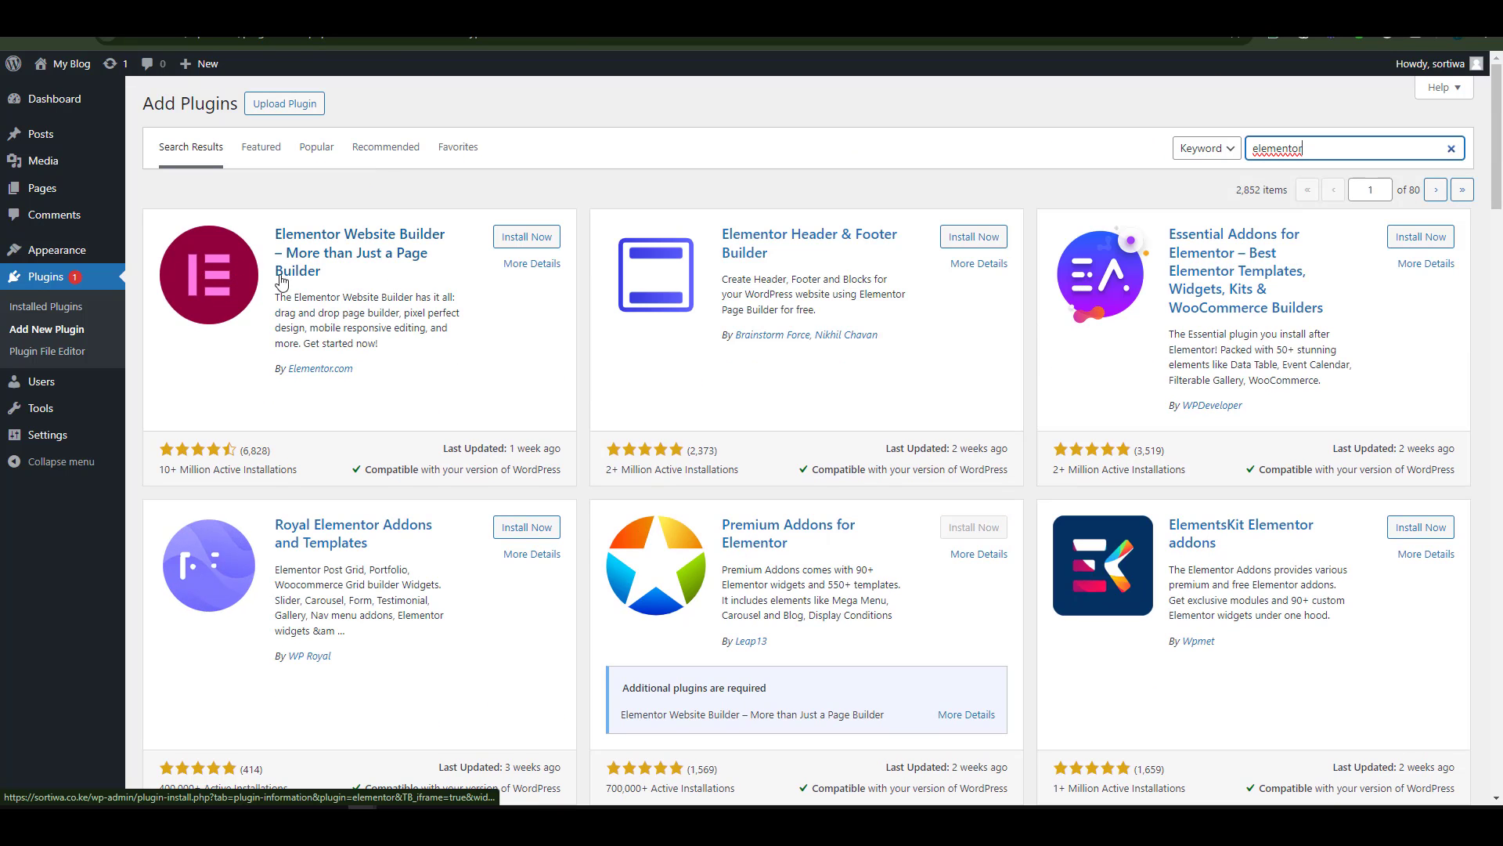
click(527, 237)
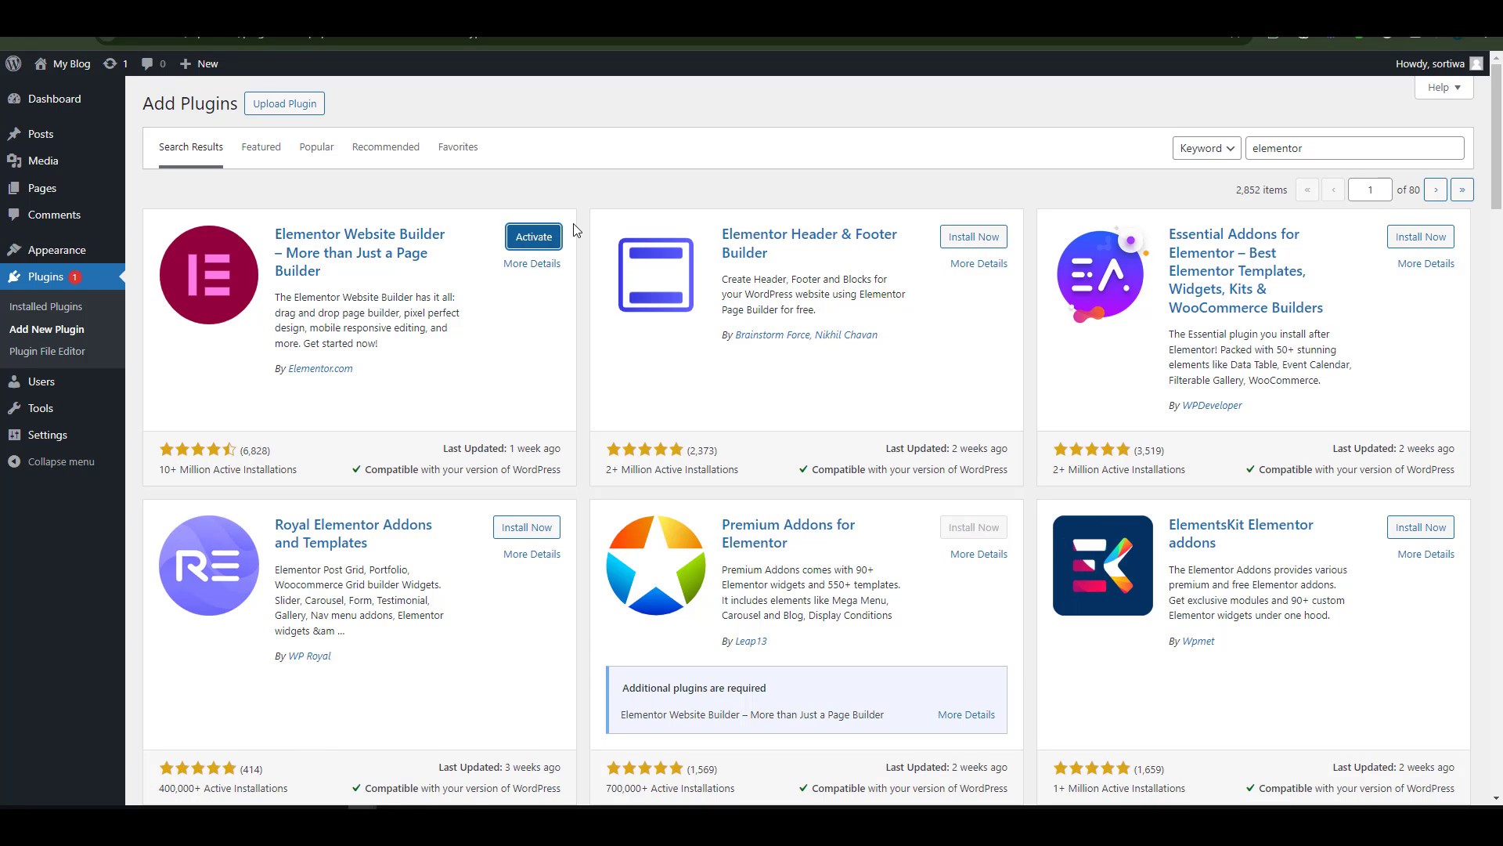
click(534, 237)
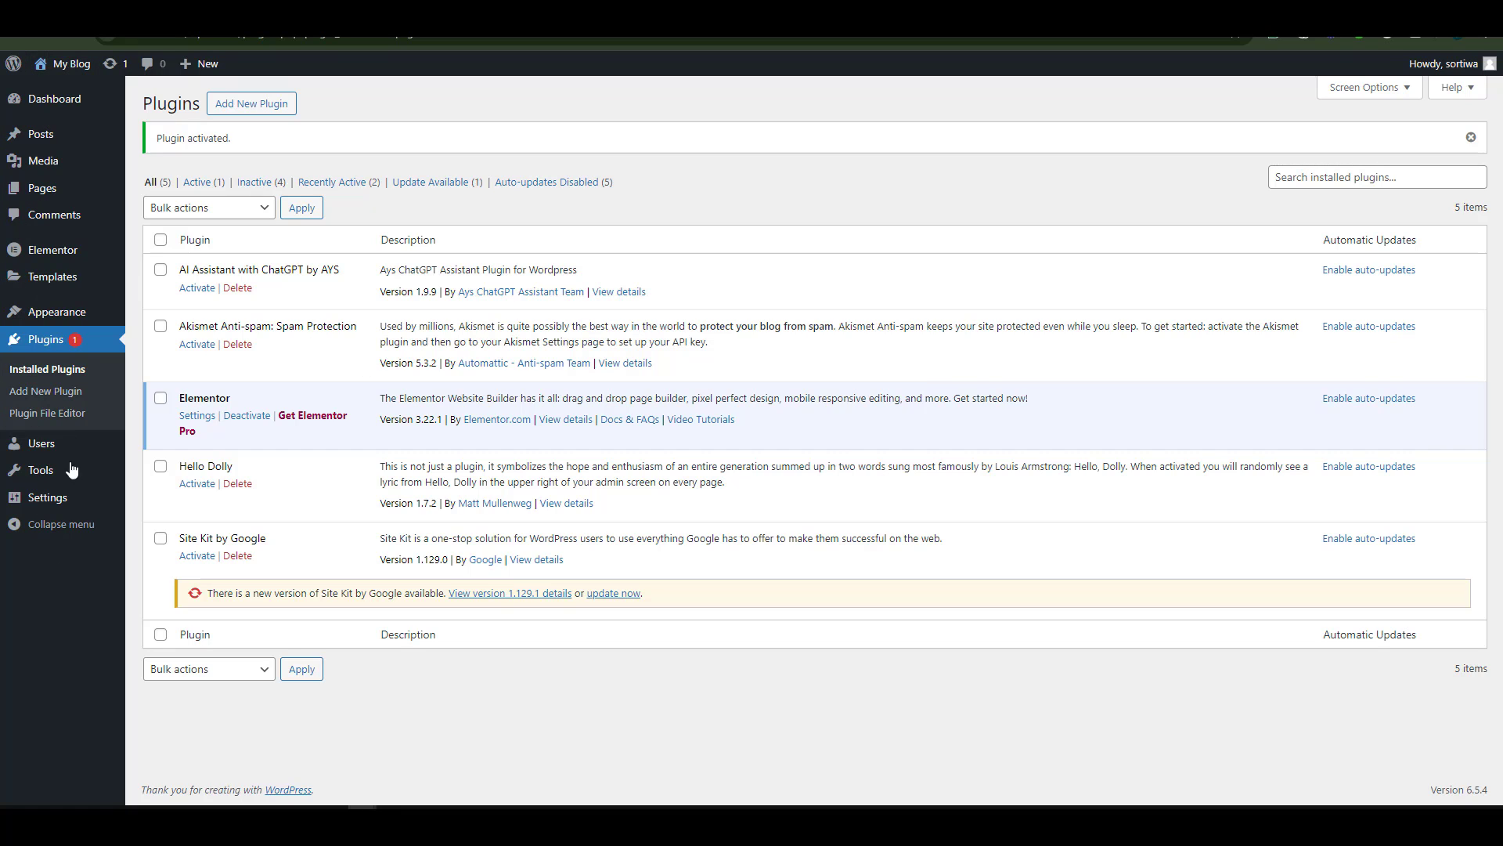
Open Elementor's home page and review its quick actions and design toolkit add-ons.
click(53, 256)
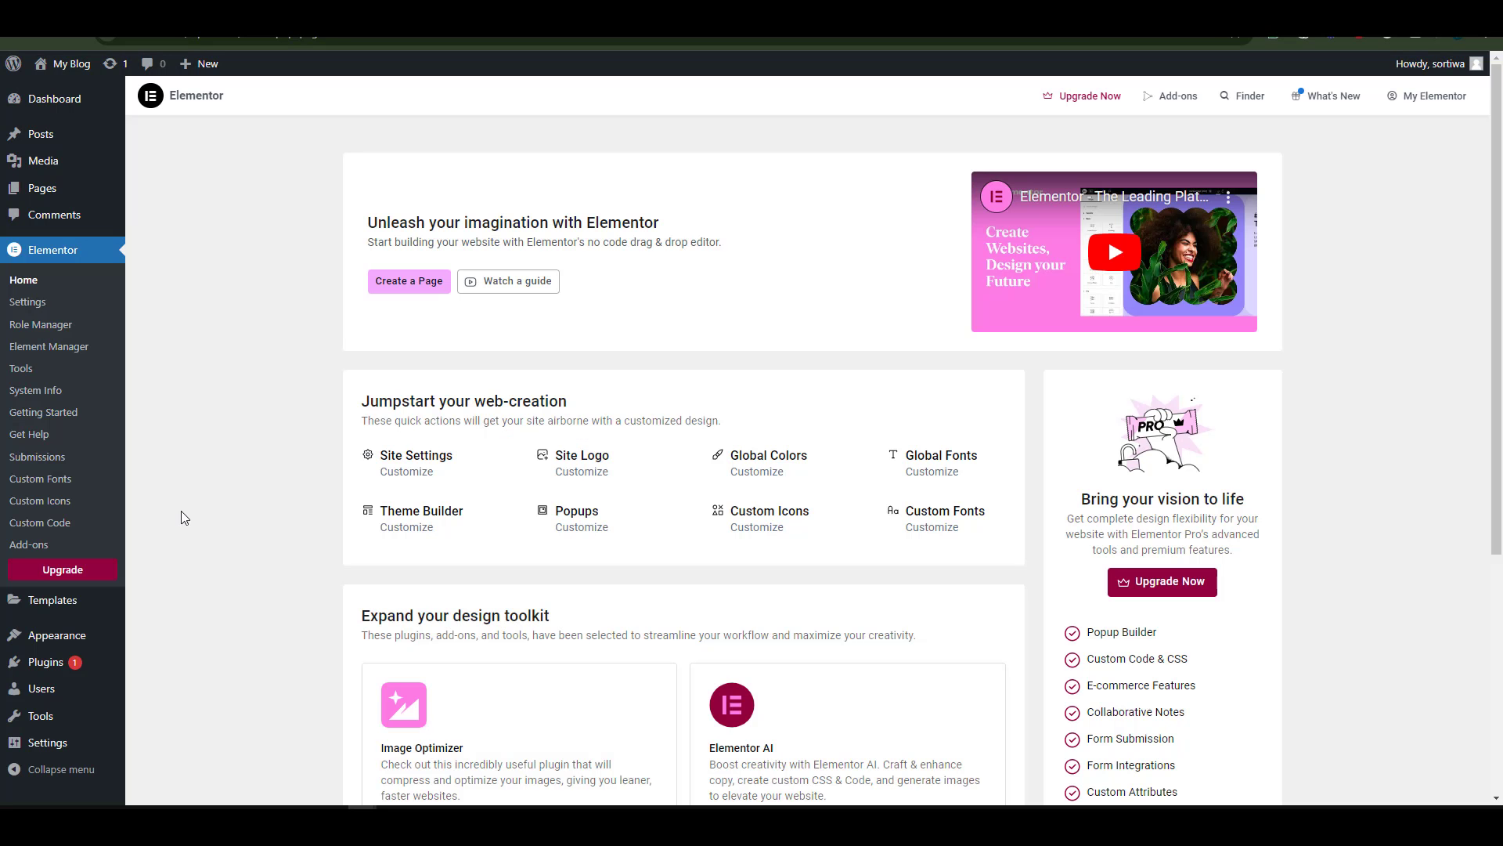
scroll(755, 362, down, 5)
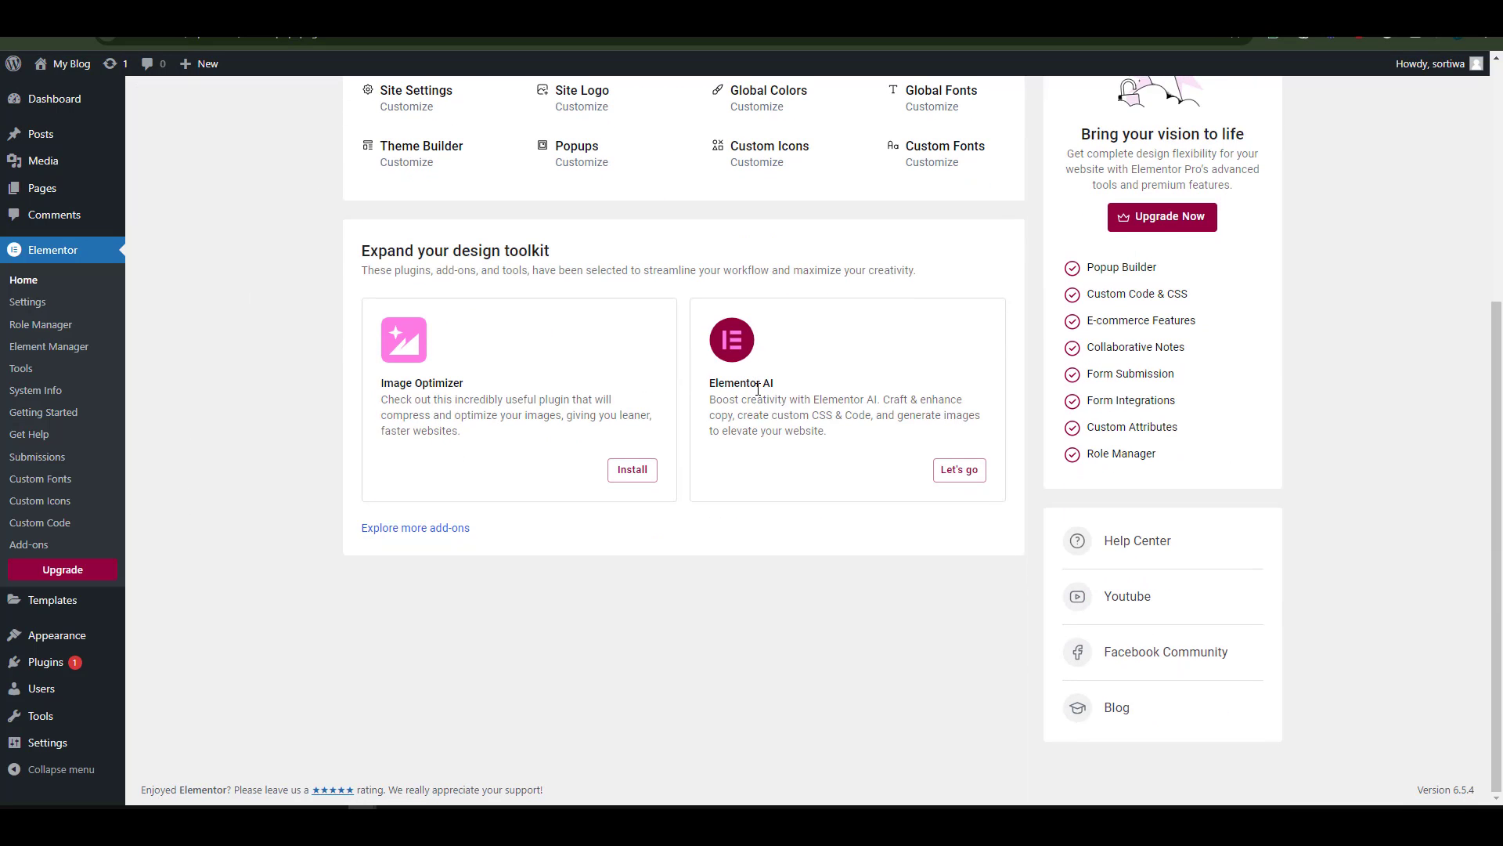
scroll(840, 456, up, 5)
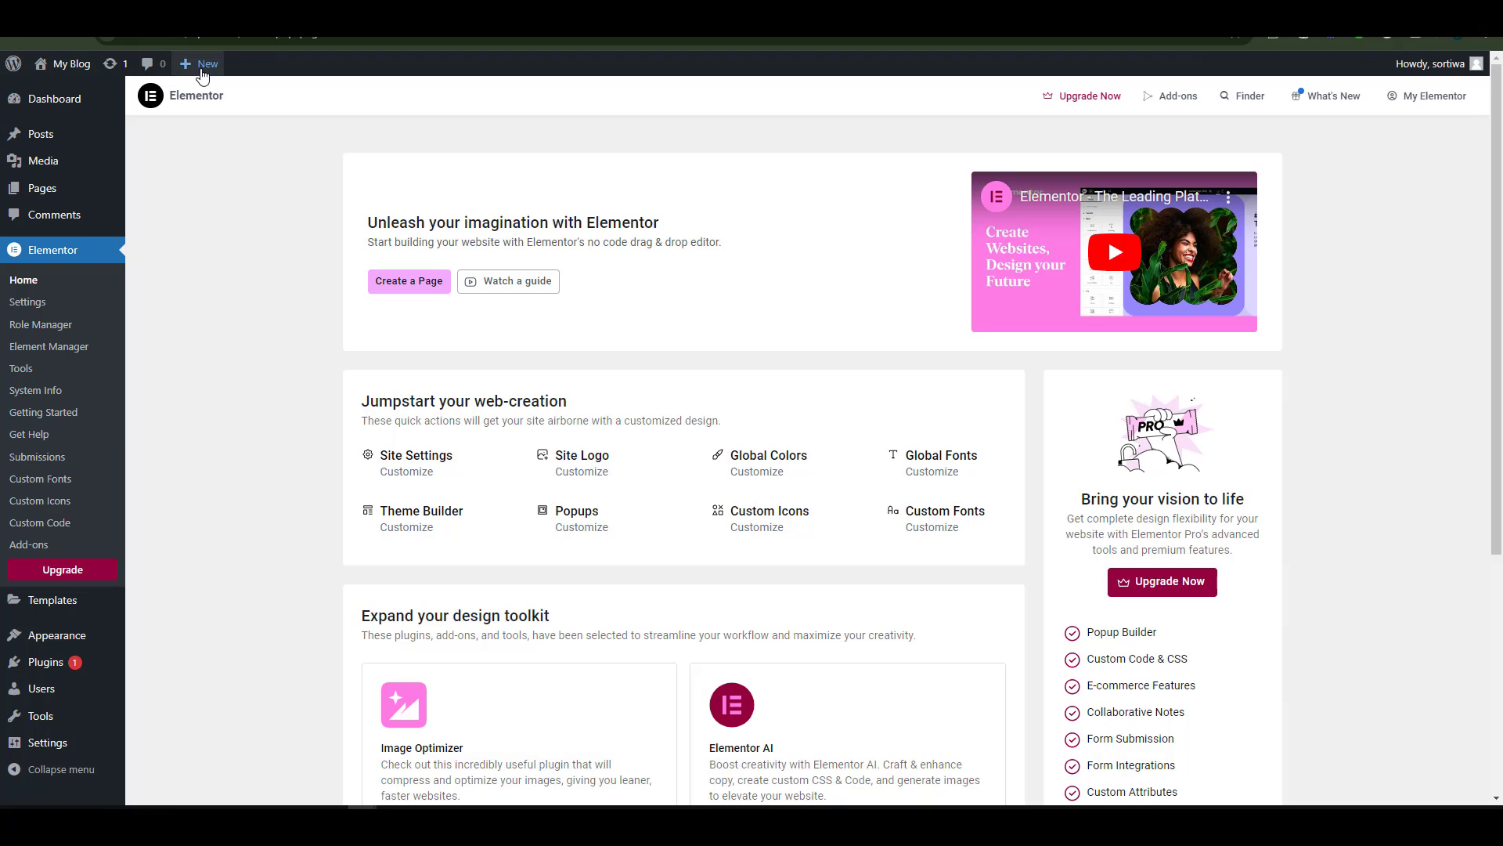
Create a new WordPress page and open it for editing with Elementor.
mouse_move(198, 72)
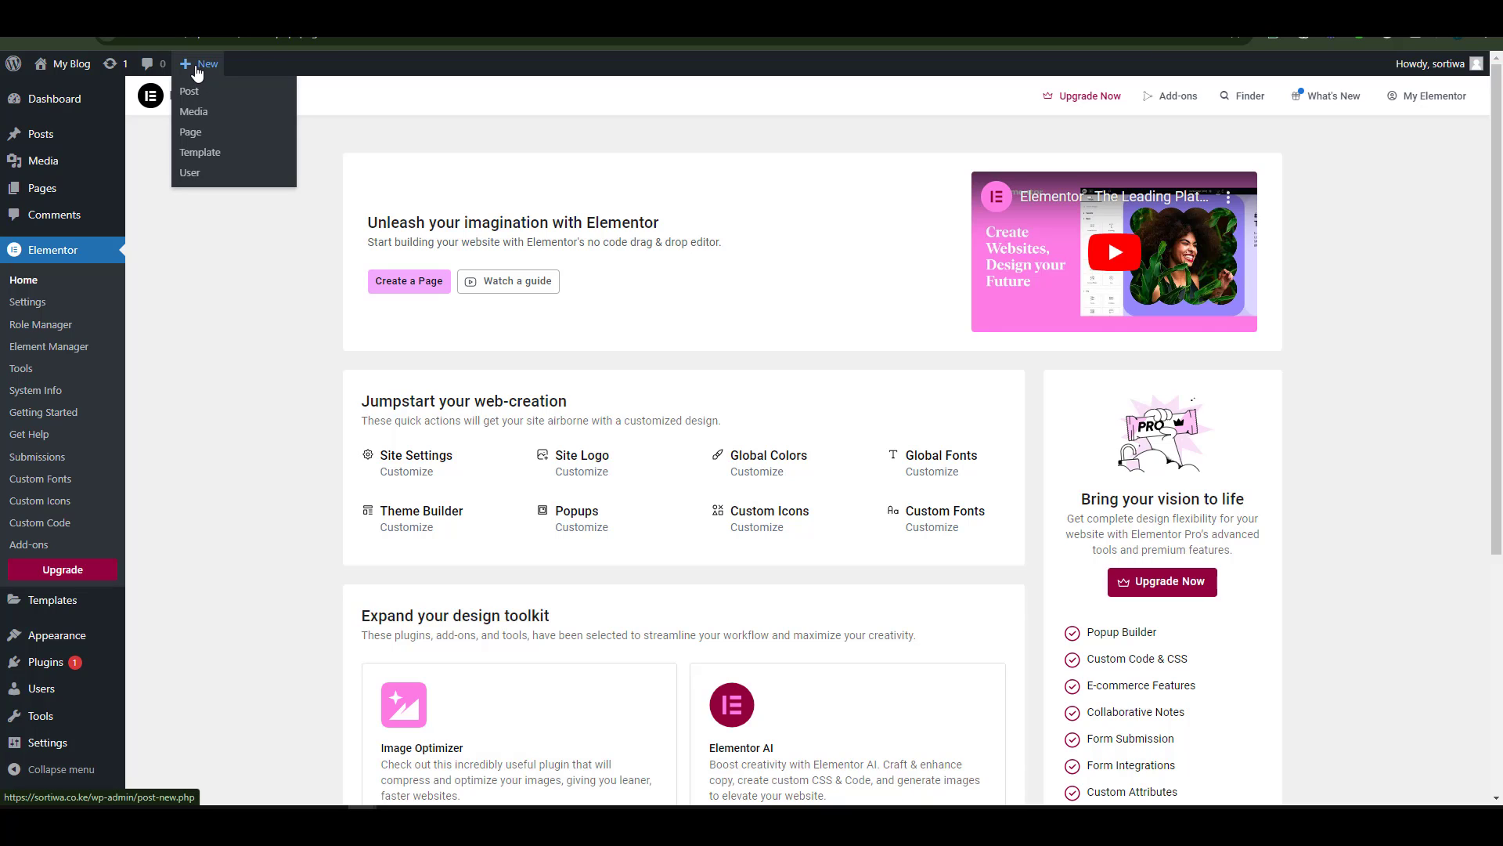
click(196, 133)
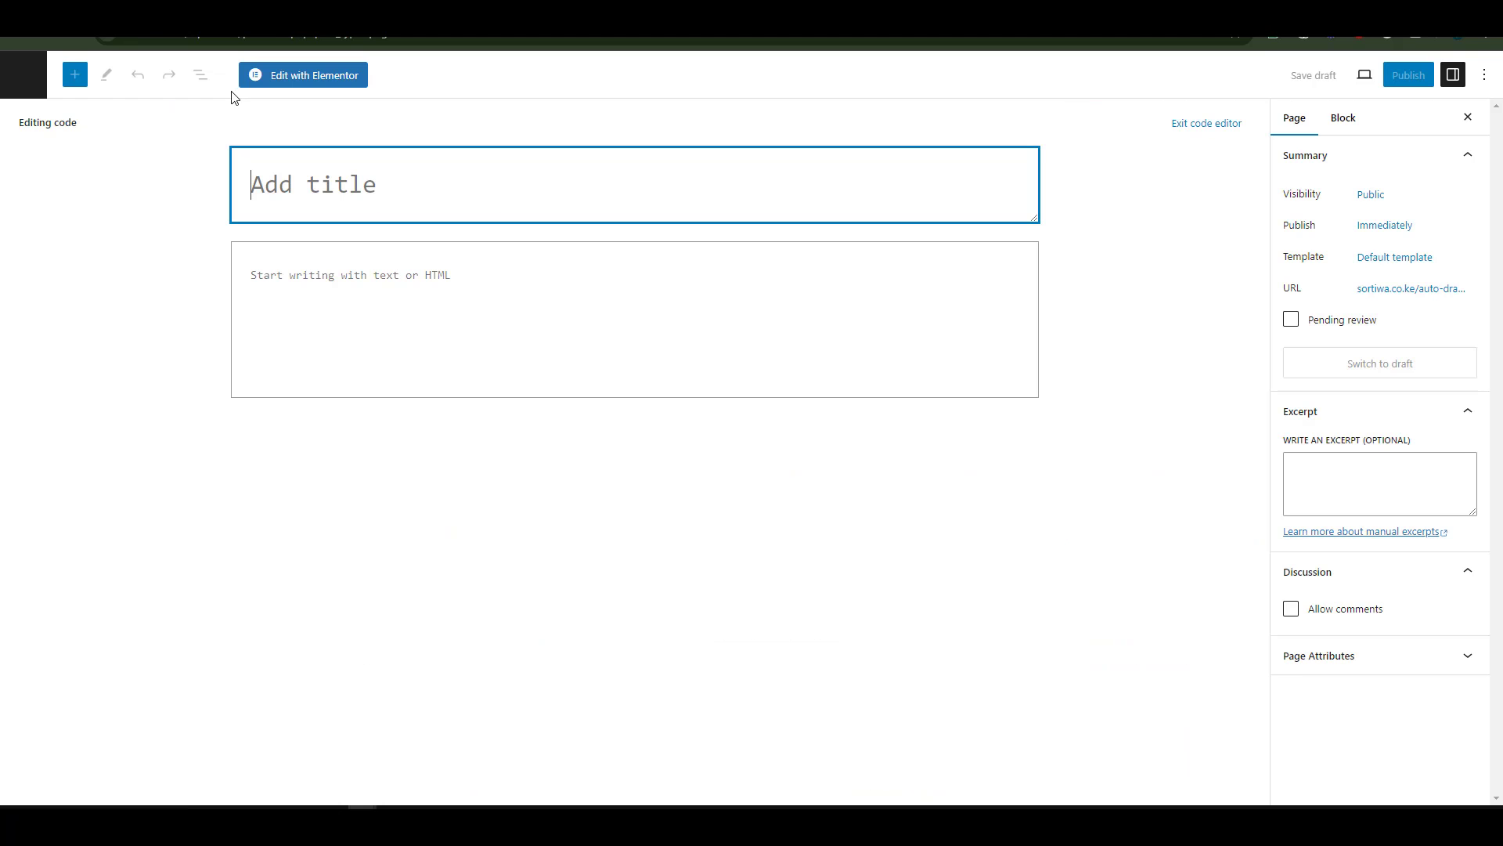
click(311, 75)
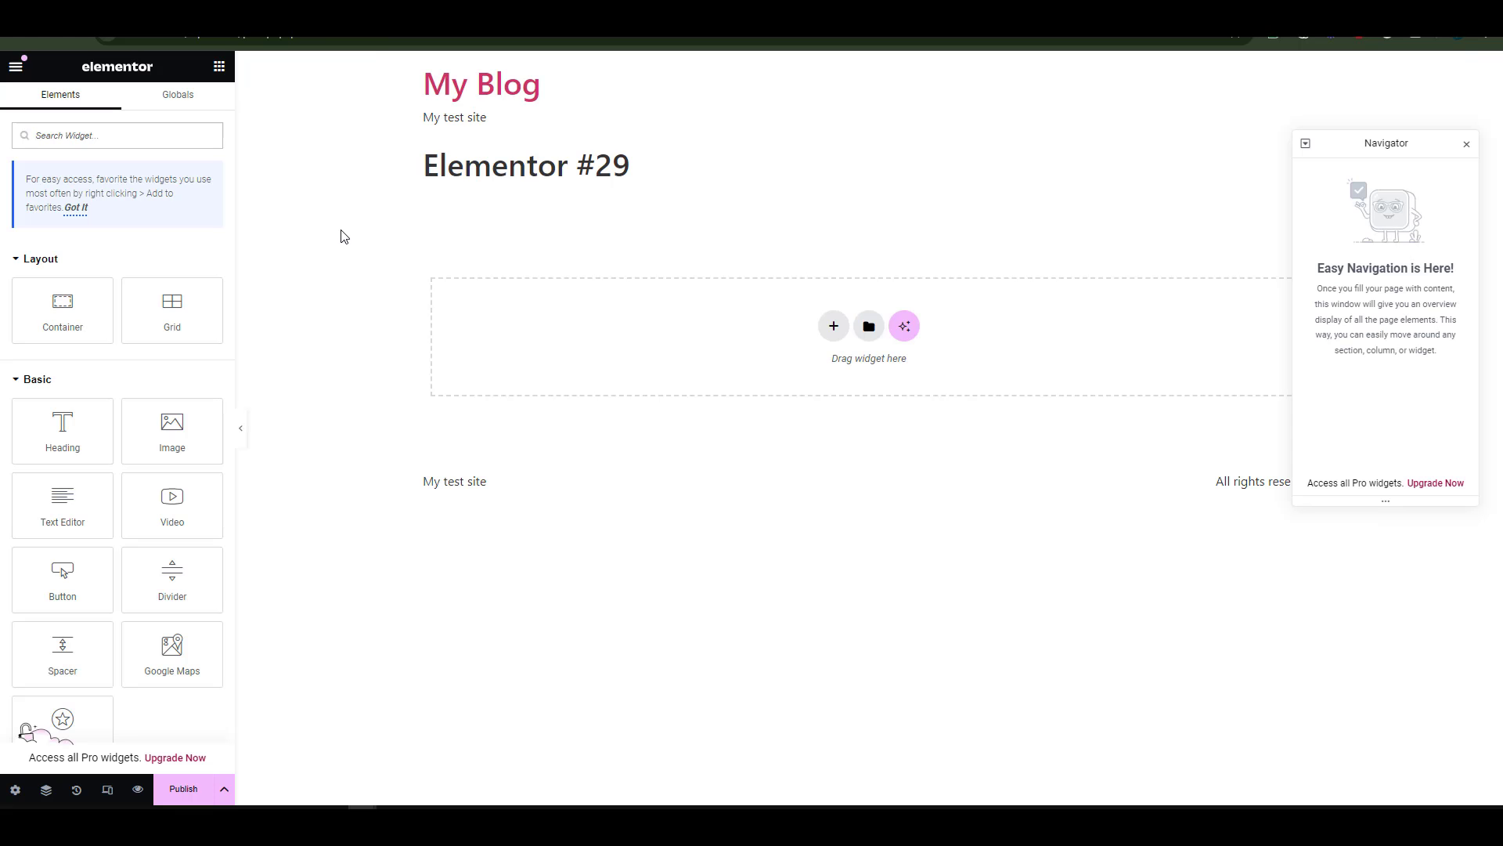
Add a Grid layout element to the page's empty content area.
scroll(153, 407, down, 6)
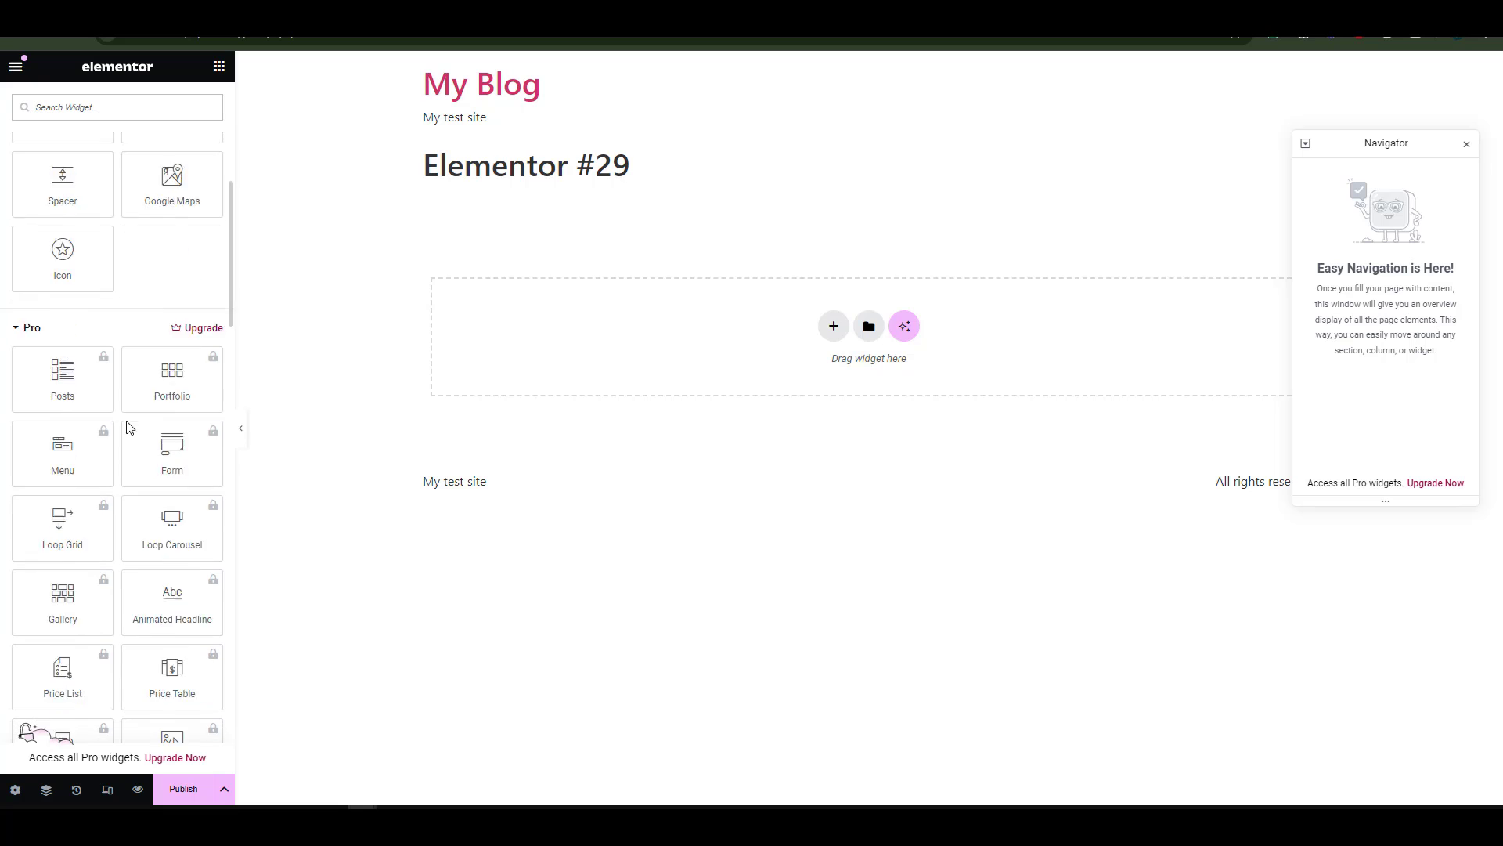
scroll(114, 392, up, 6)
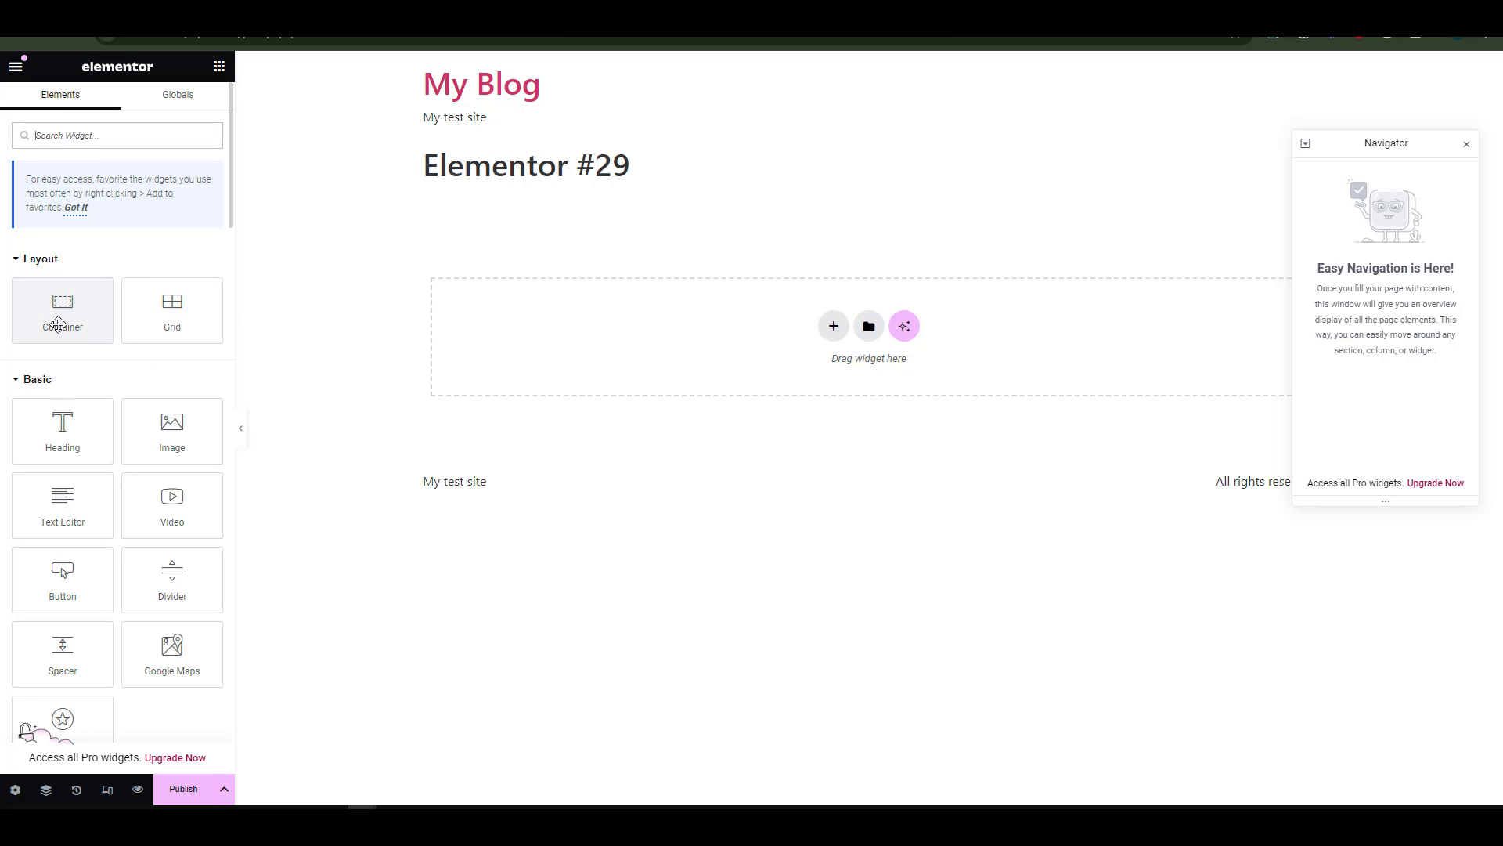
drag(161, 315, 586, 332)
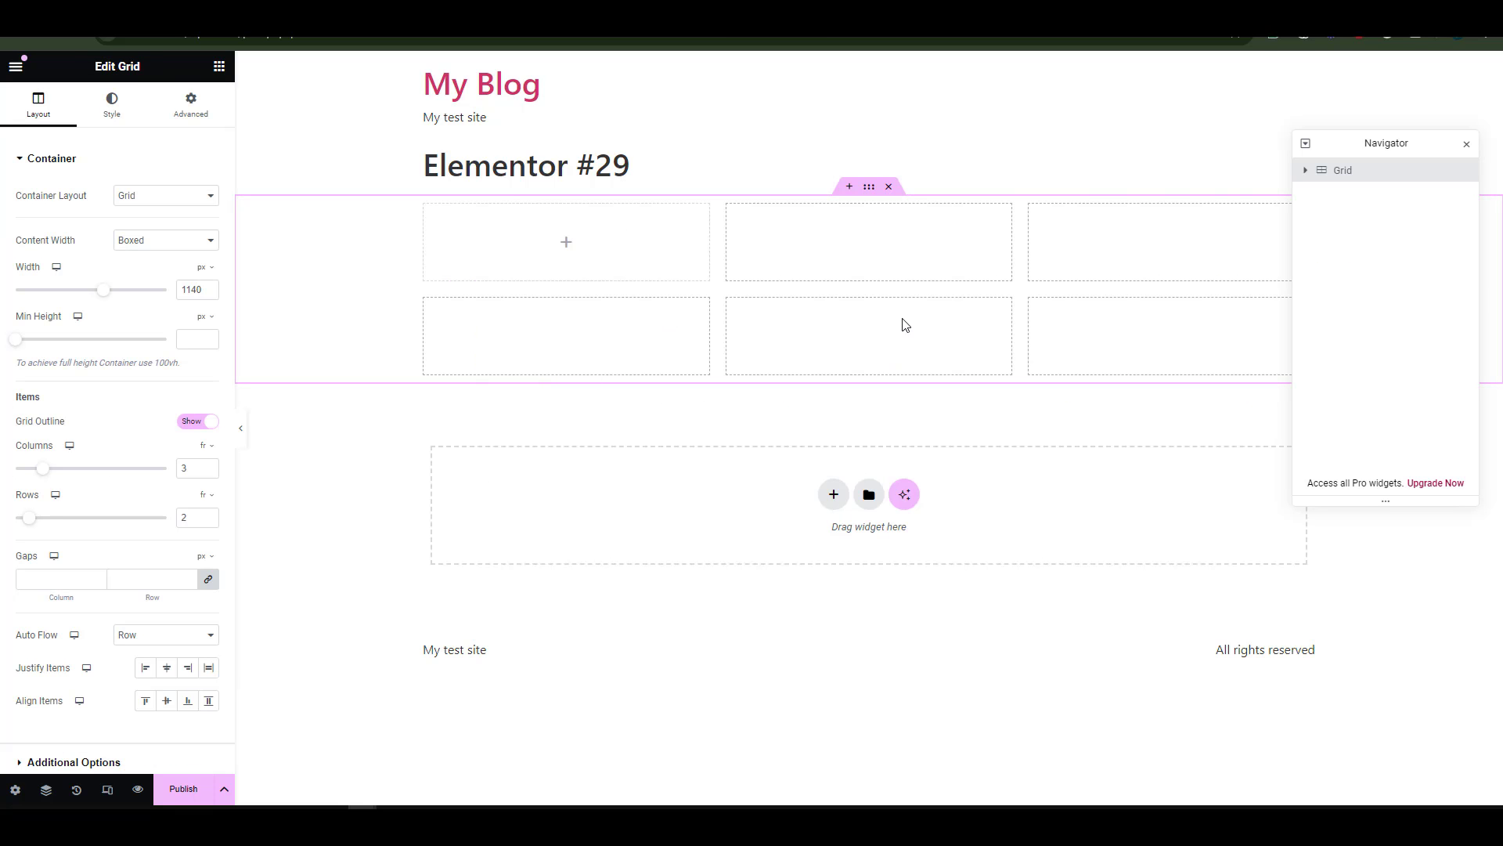
scroll(94, 619, down, 2)
scroll(104, 458, up, 2)
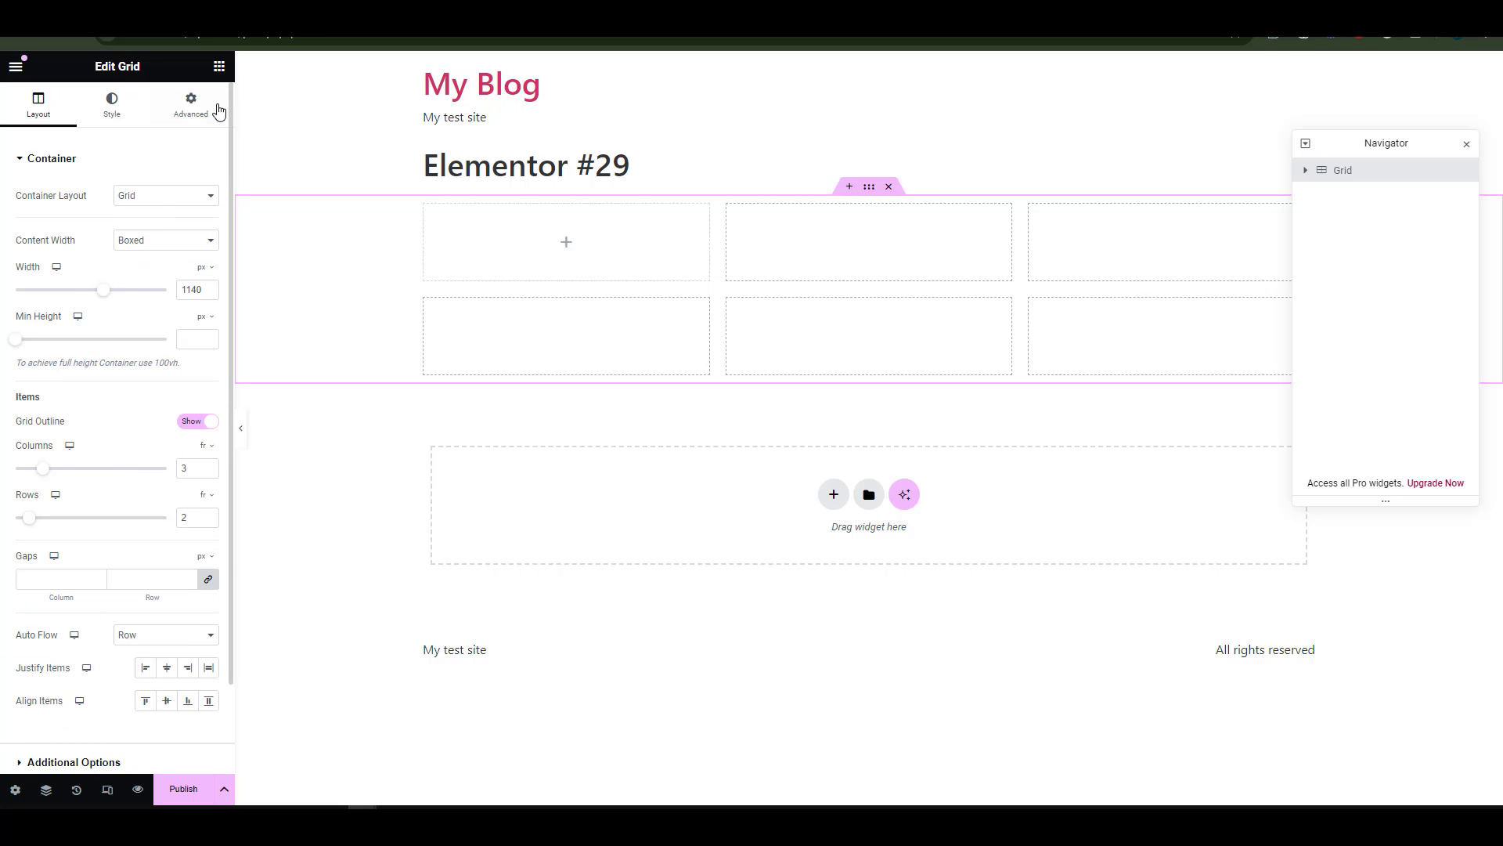
Place an Image widget in the grid's first cell and fill it with the WordPress logo picture from the media library.
click(219, 67)
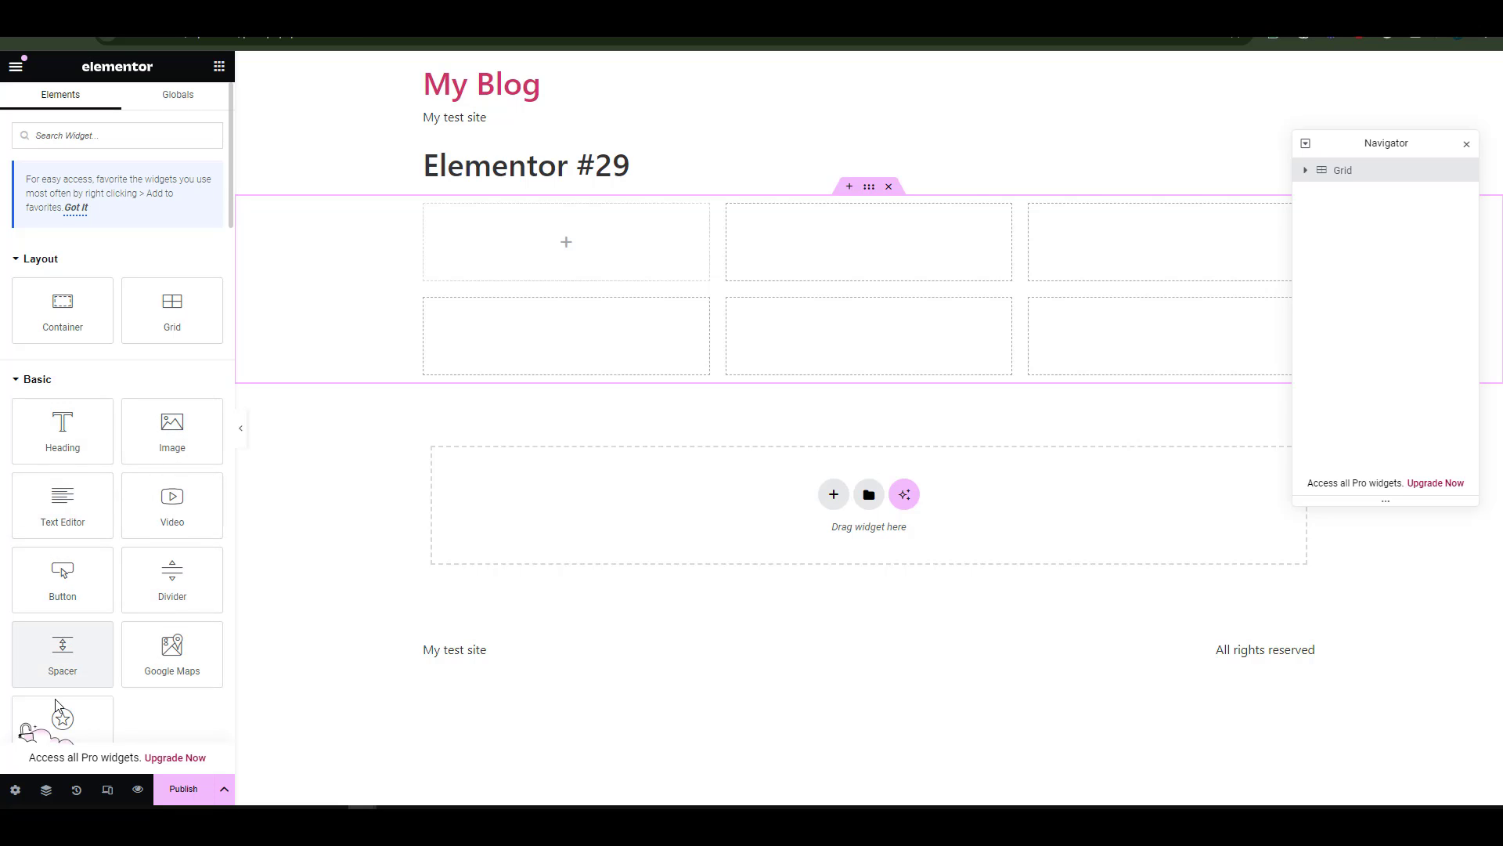
drag(168, 430, 548, 244)
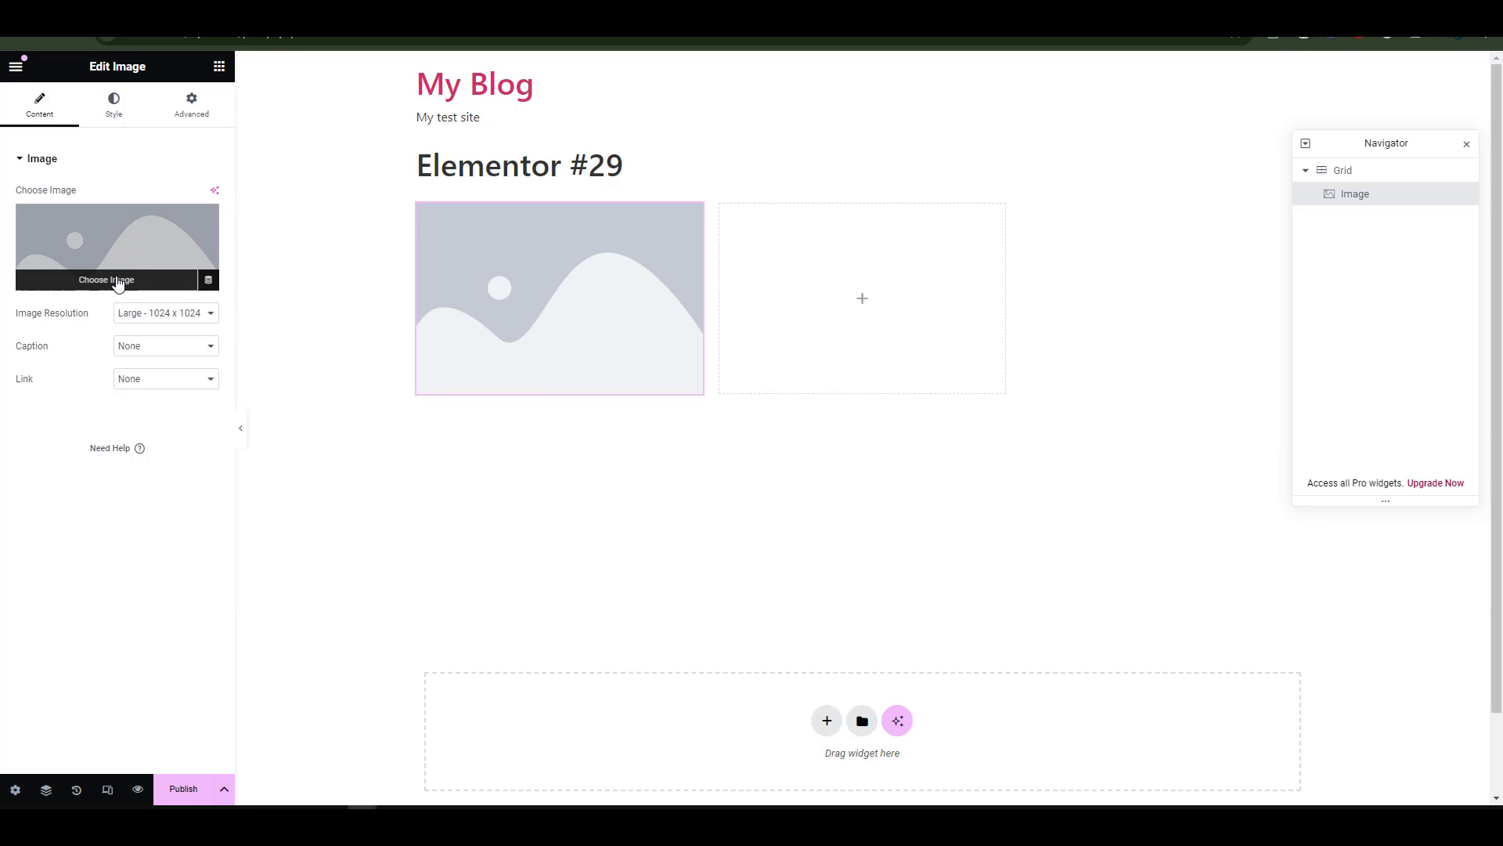
click(116, 280)
click(238, 295)
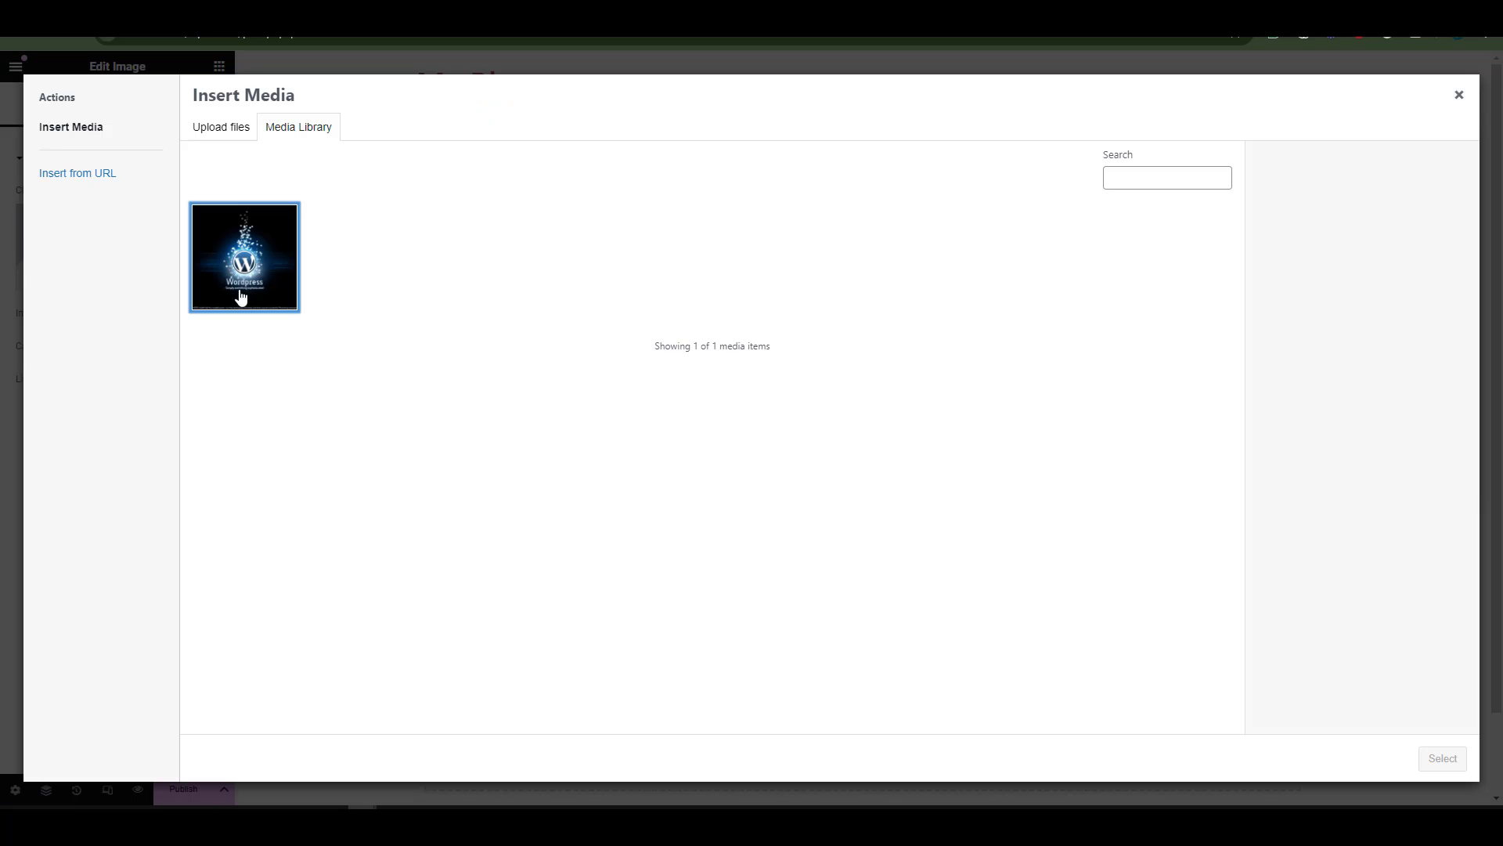
click(1443, 758)
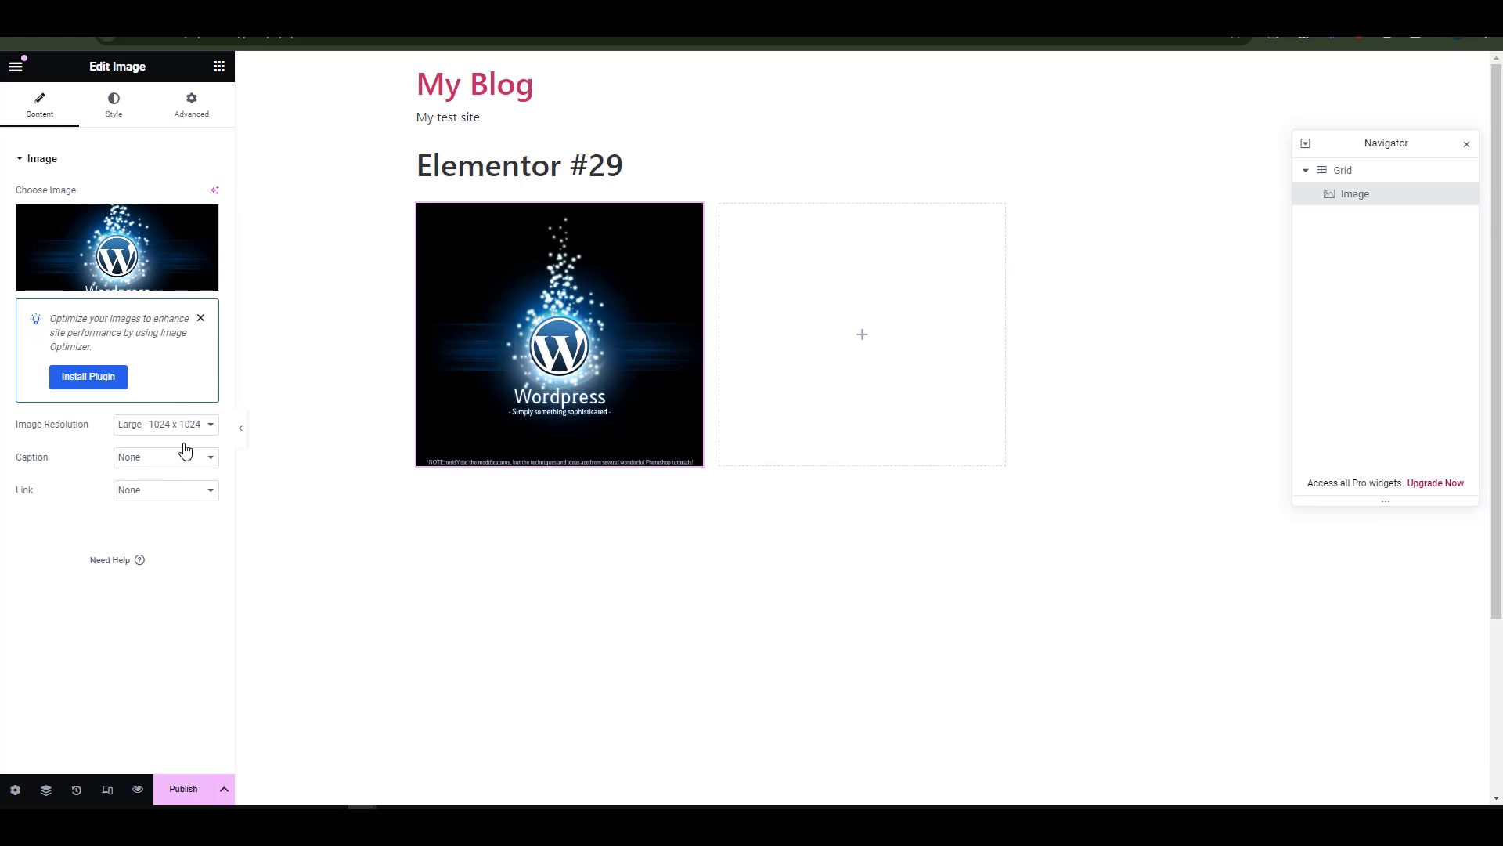
Place a Heading widget in the grid's second cell and set its title to "Test title".
click(219, 67)
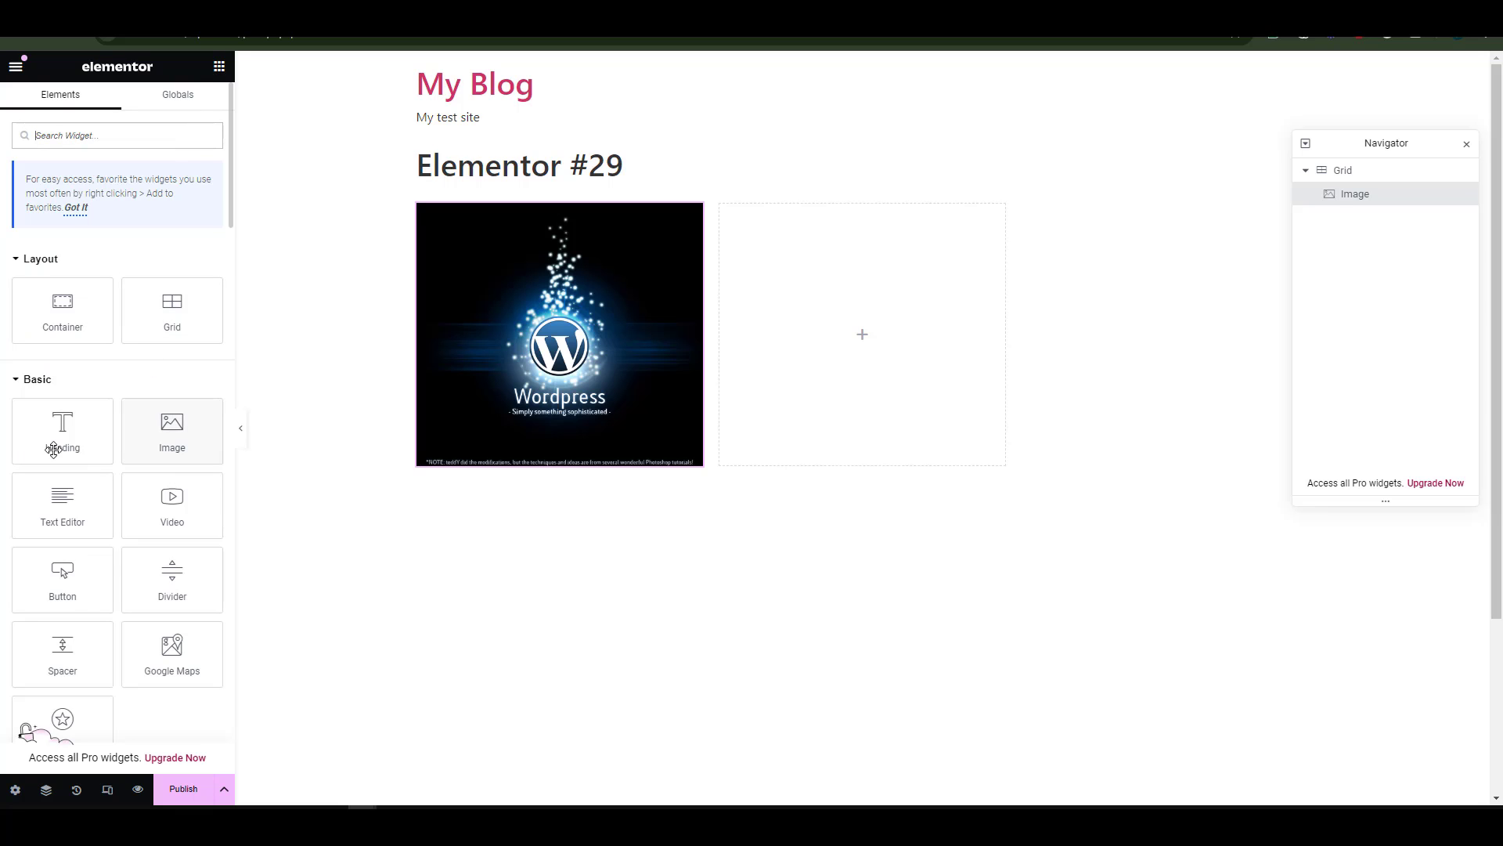
drag(55, 443, 819, 368)
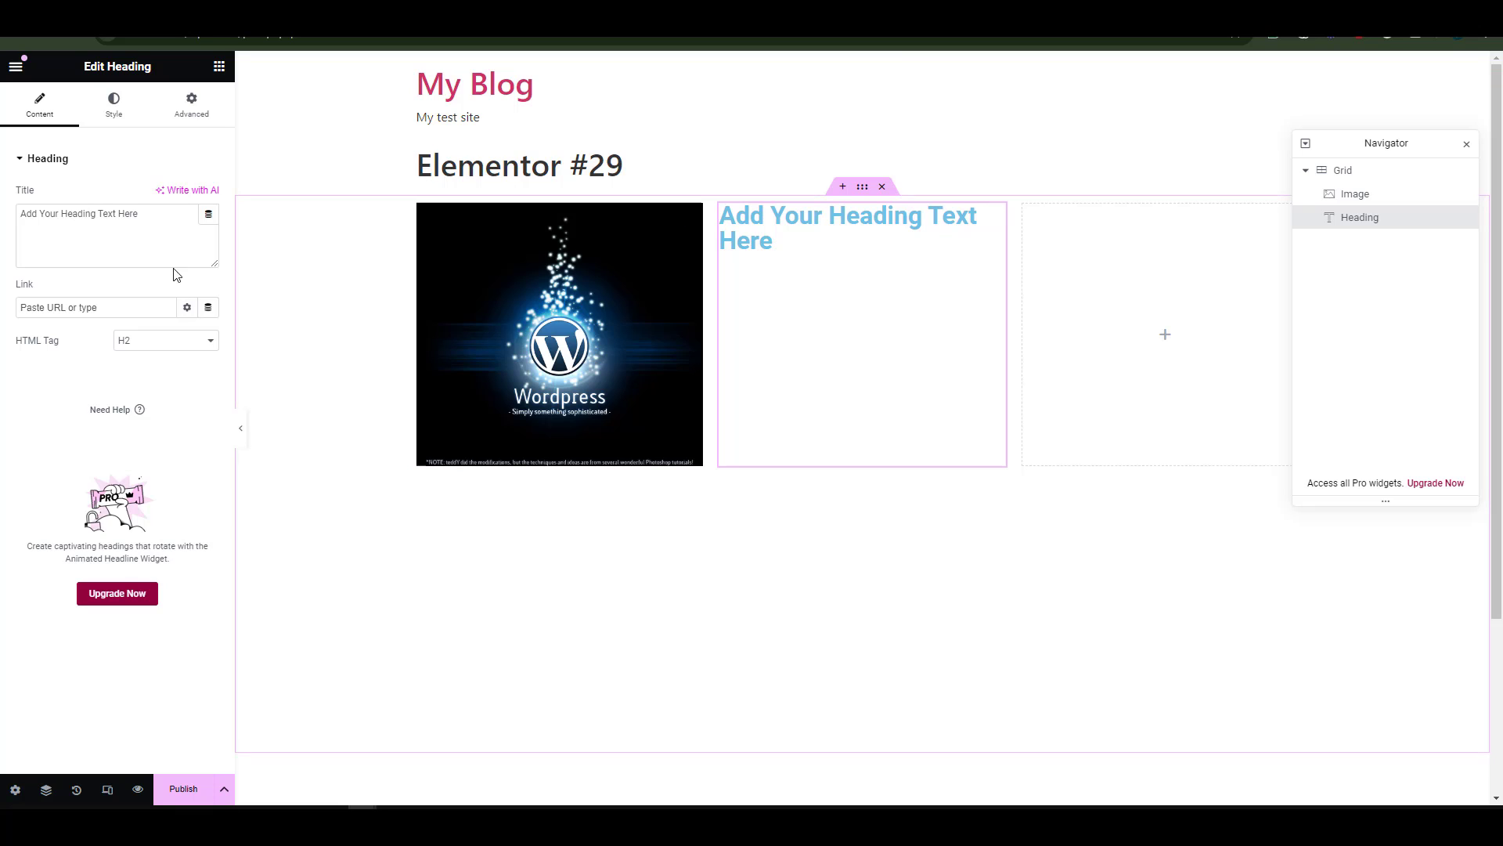
click(152, 207)
key(ctrl+a)
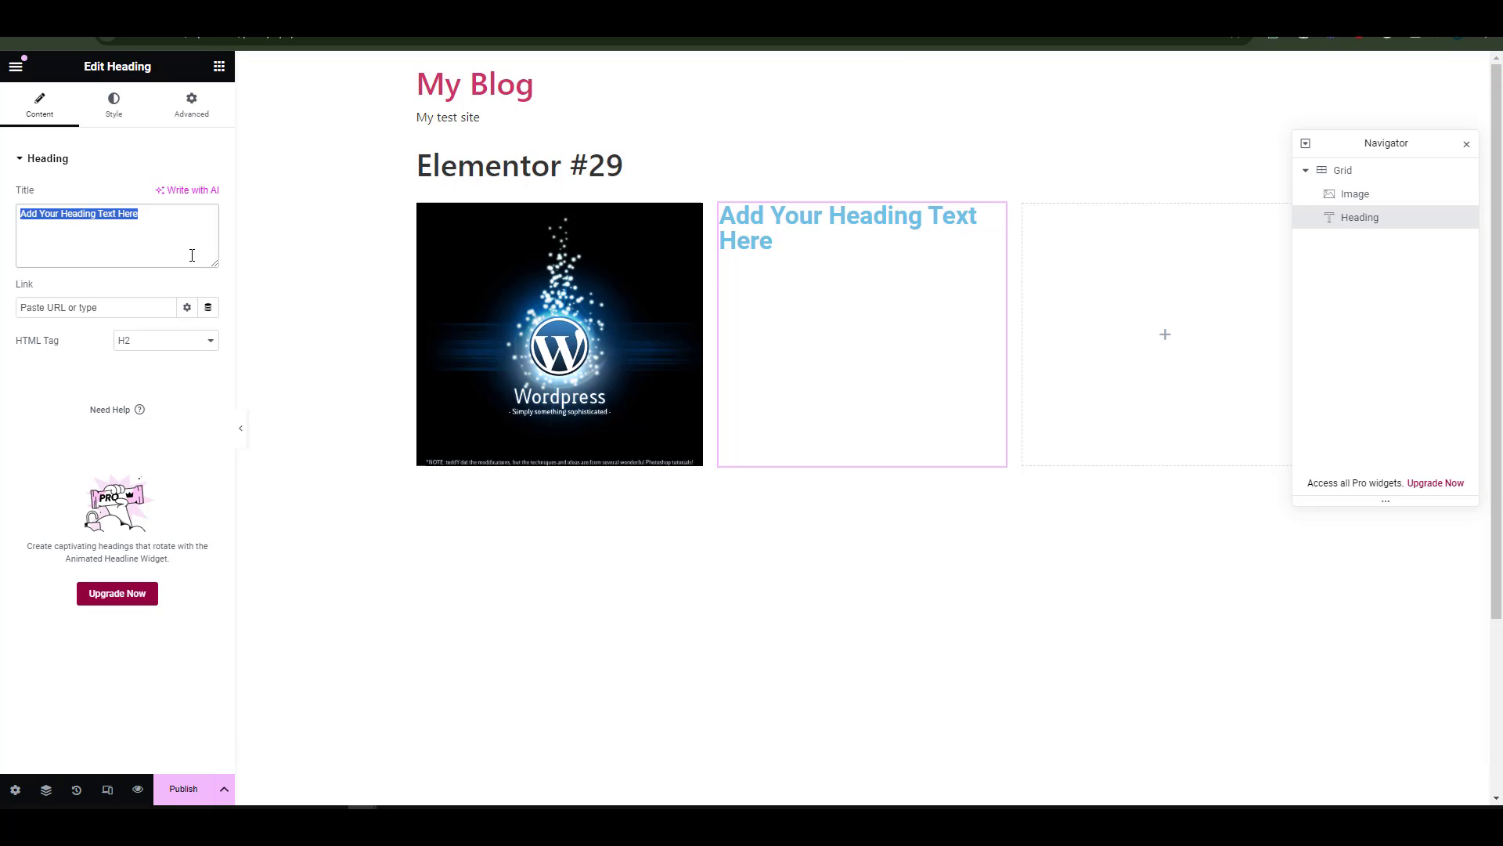
text(Test title)
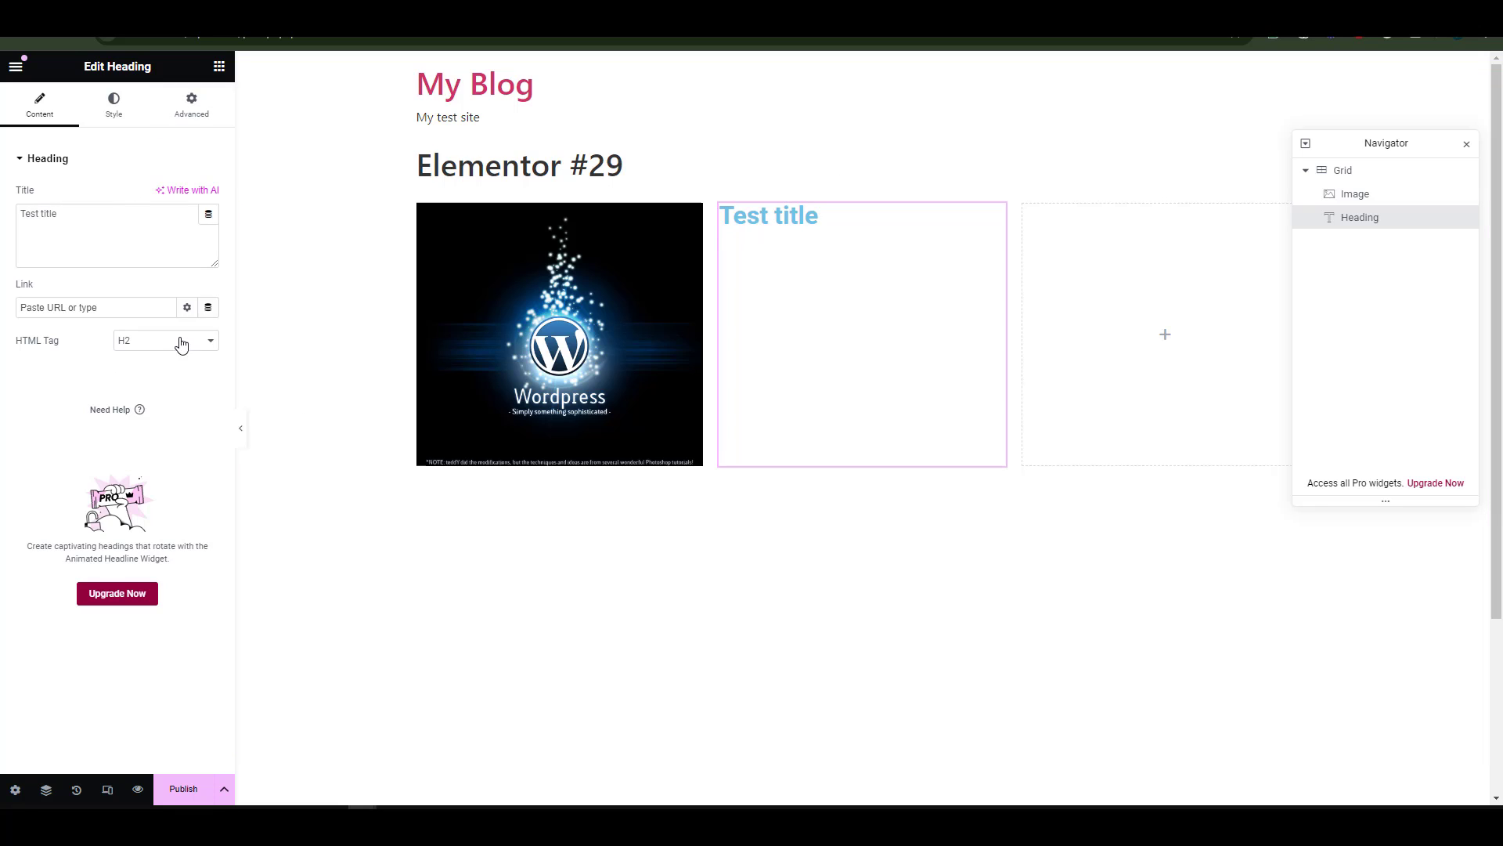
Look through the available widgets and publish the page.
click(220, 67)
scroll(137, 552, down, 4)
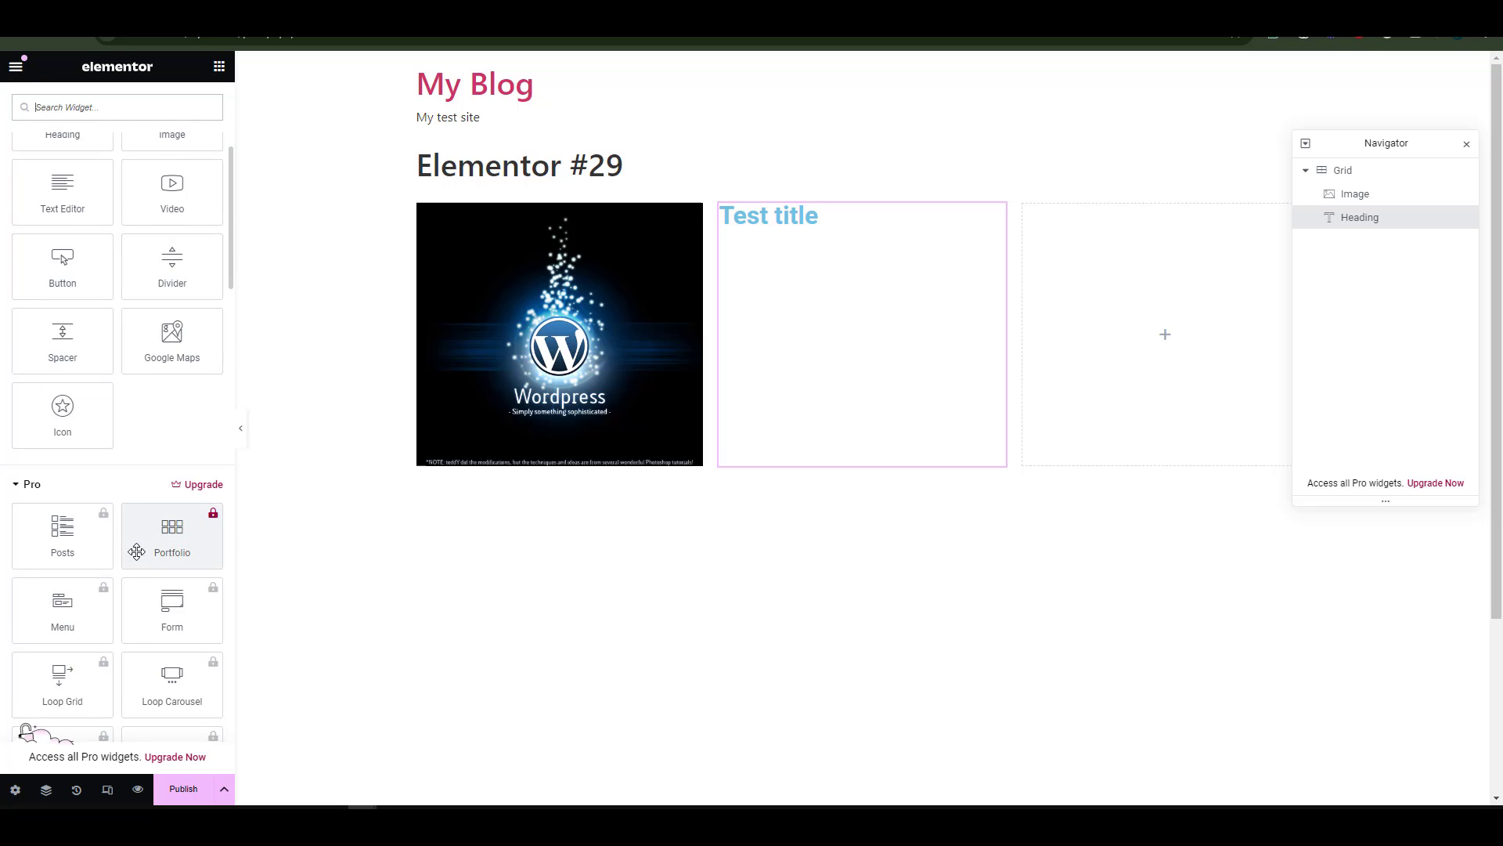
scroll(115, 370, down, 6)
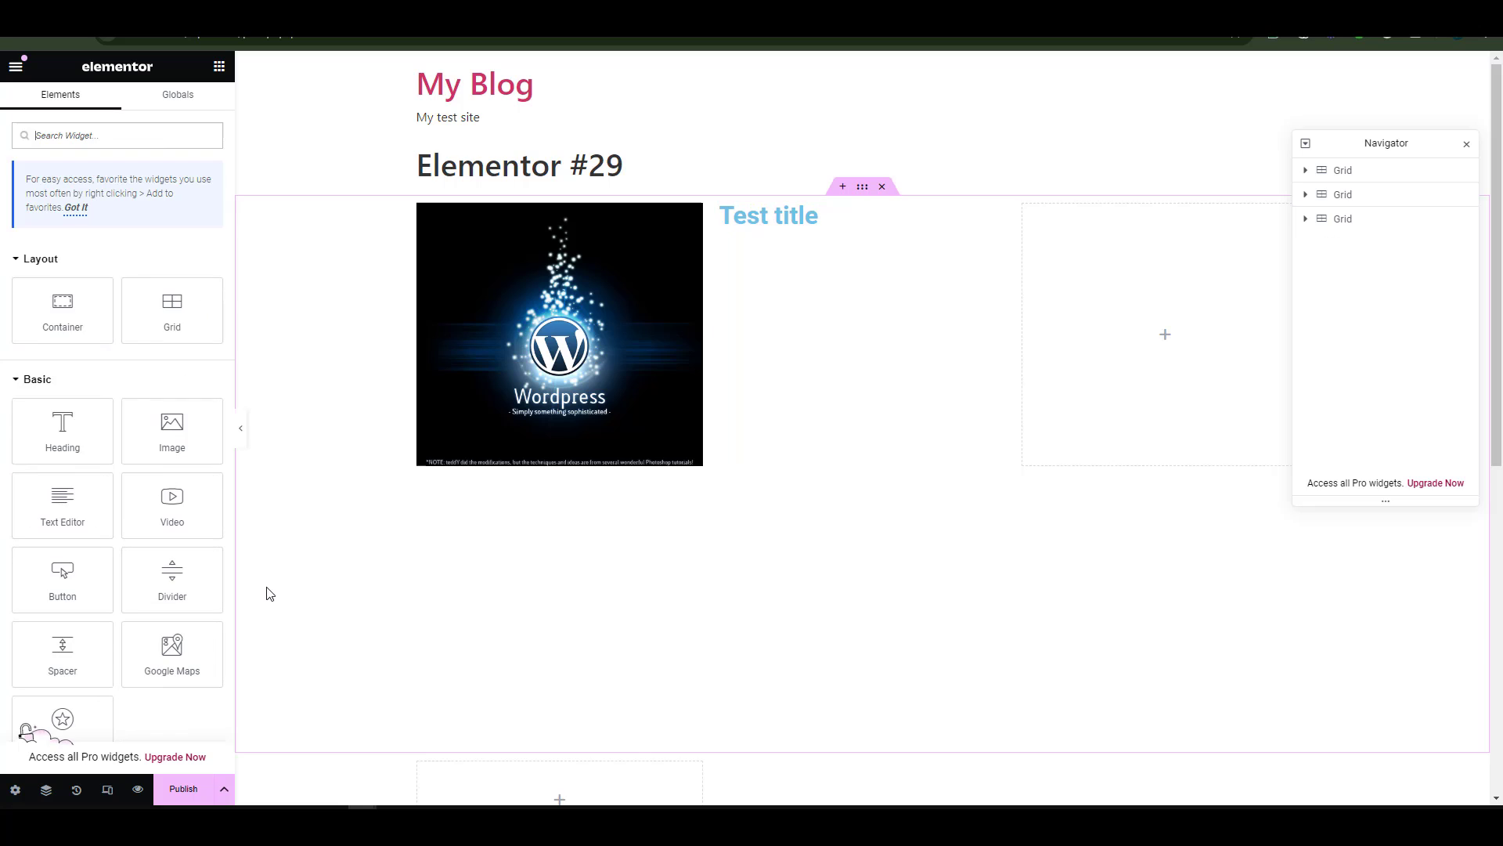
click(185, 791)
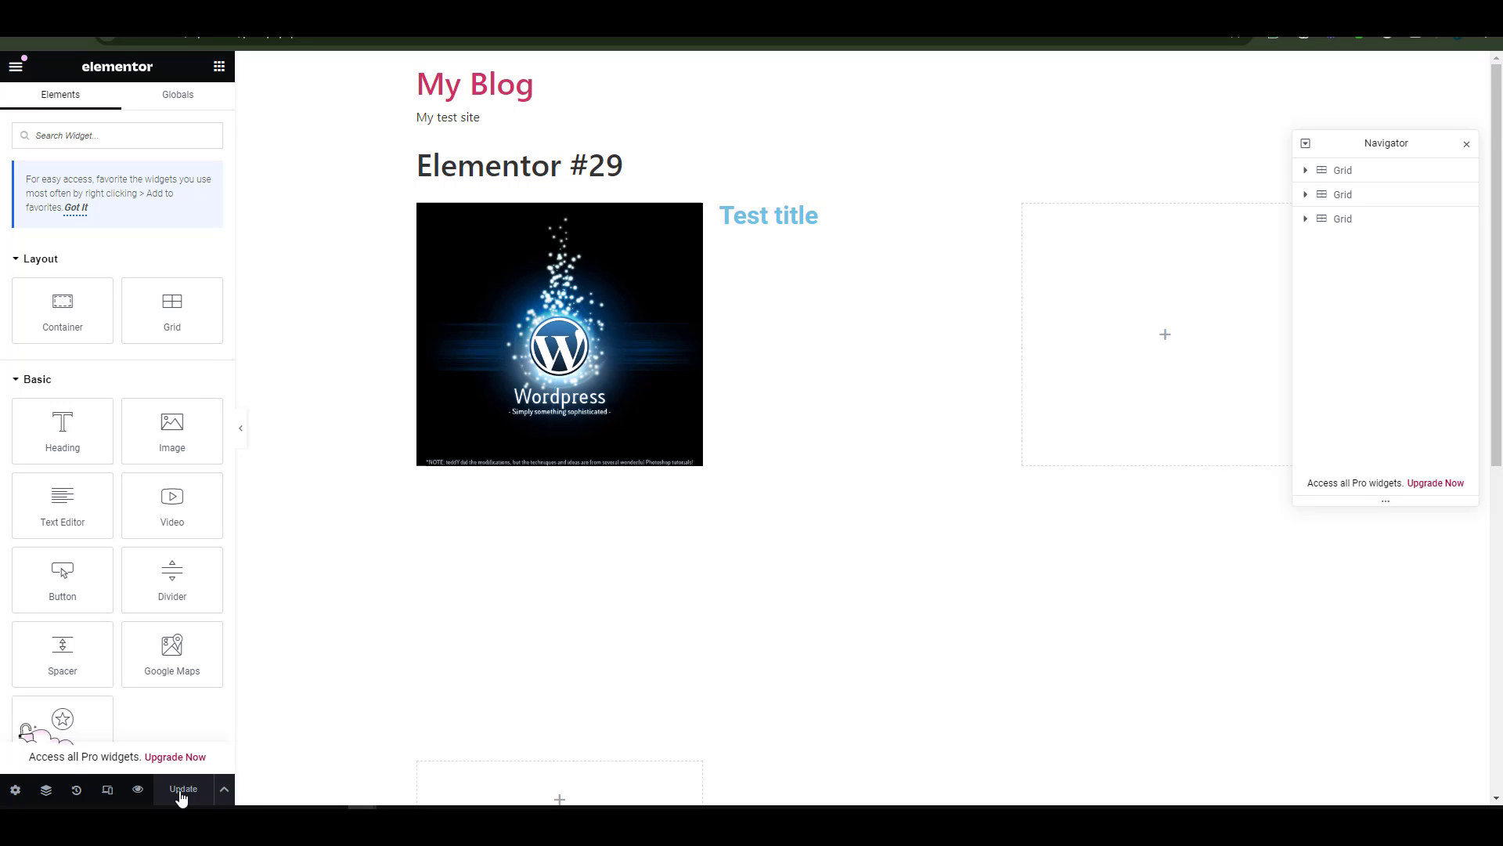
Save the page to the library as a template named "Test template" and close the library.
click(225, 789)
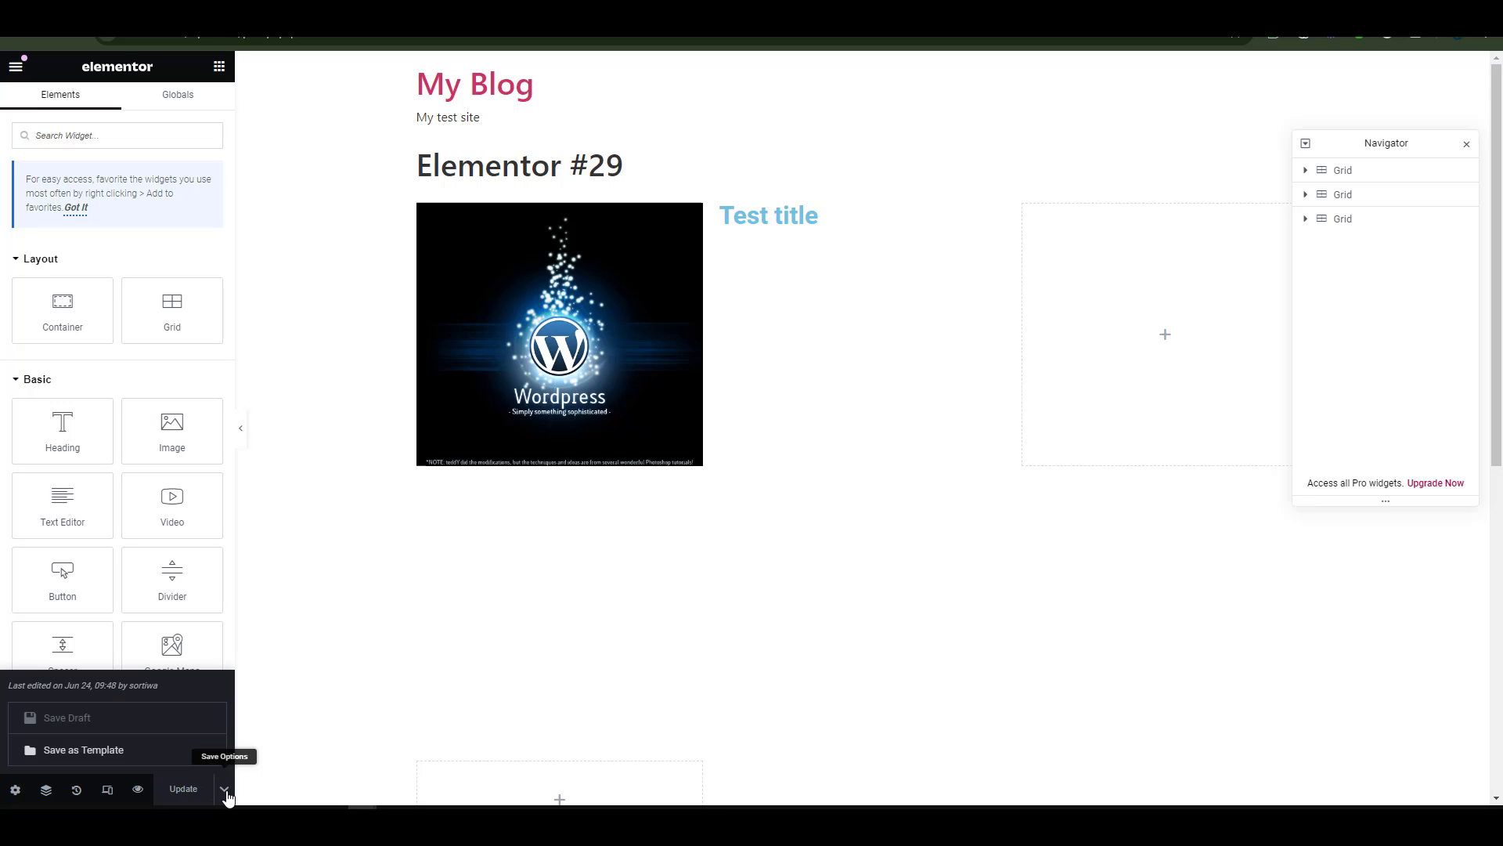
click(83, 757)
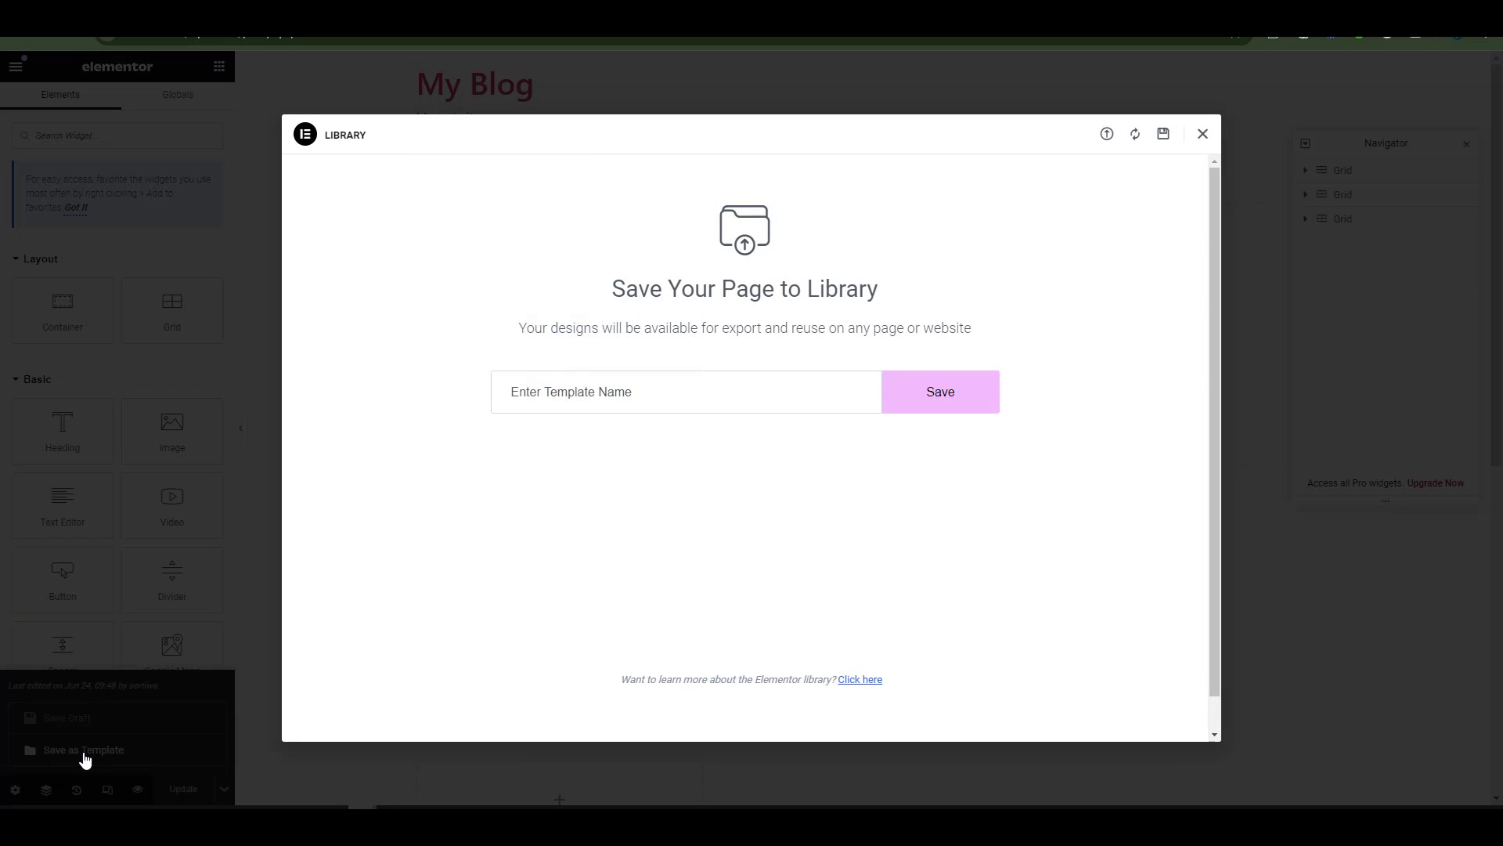
click(725, 403)
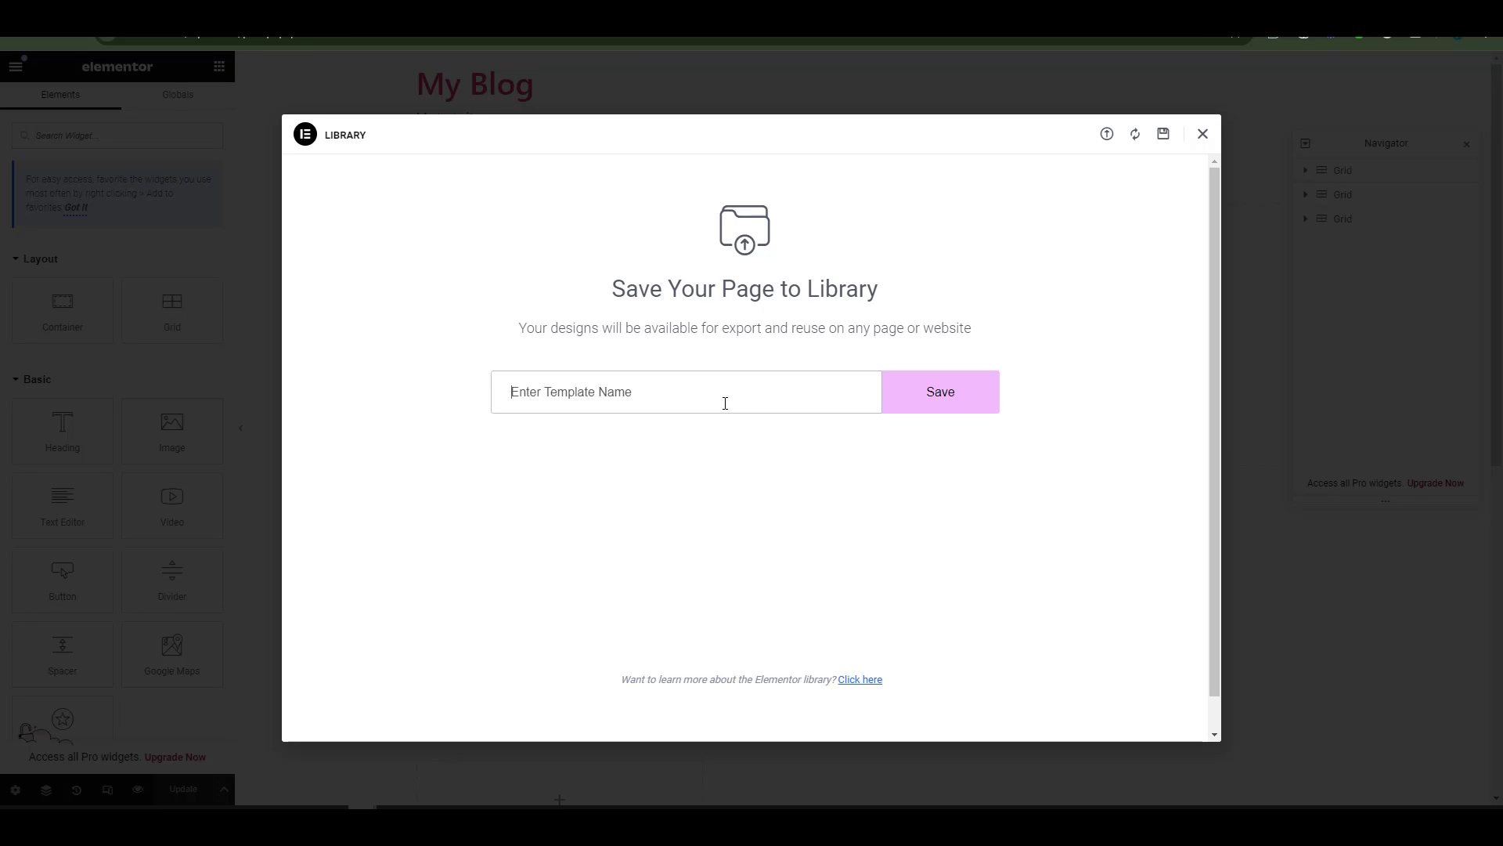
text(Test template)
click(944, 399)
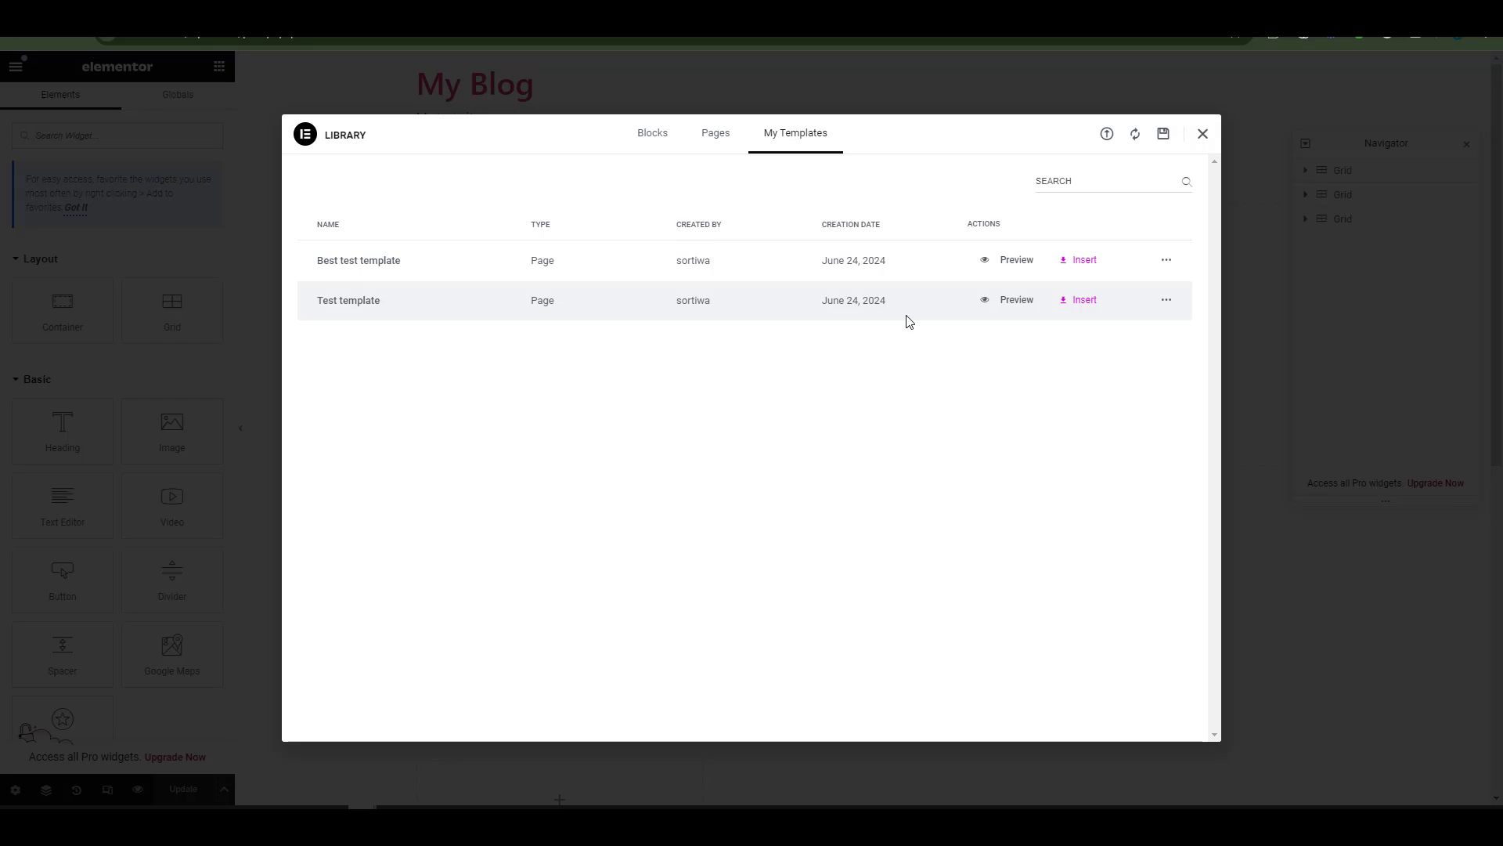
click(1210, 138)
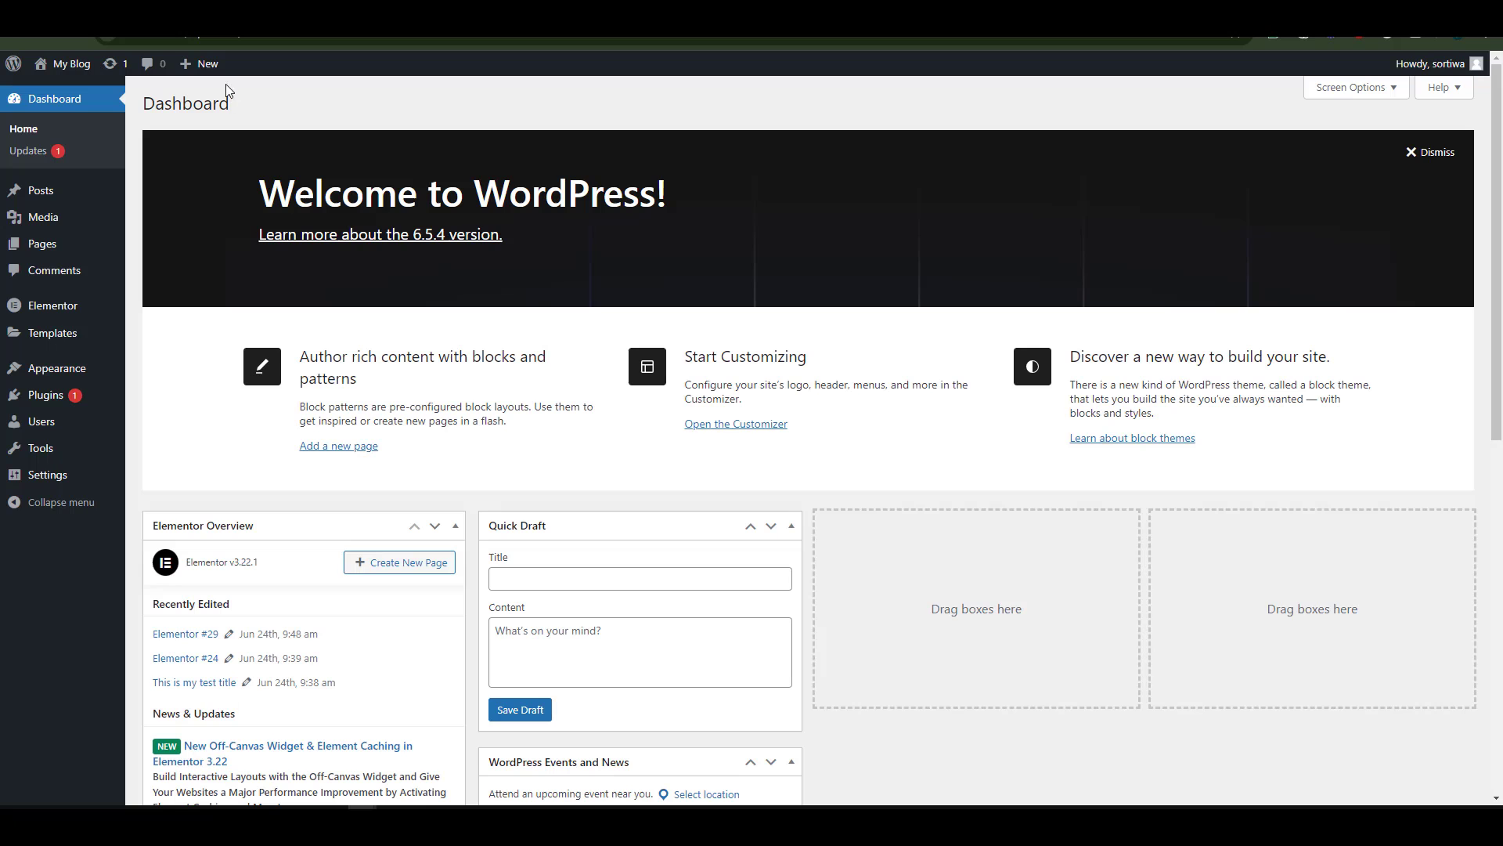
Create another new page from the WordPress dashboard and open it in the Elementor editor.
mouse_move(192, 71)
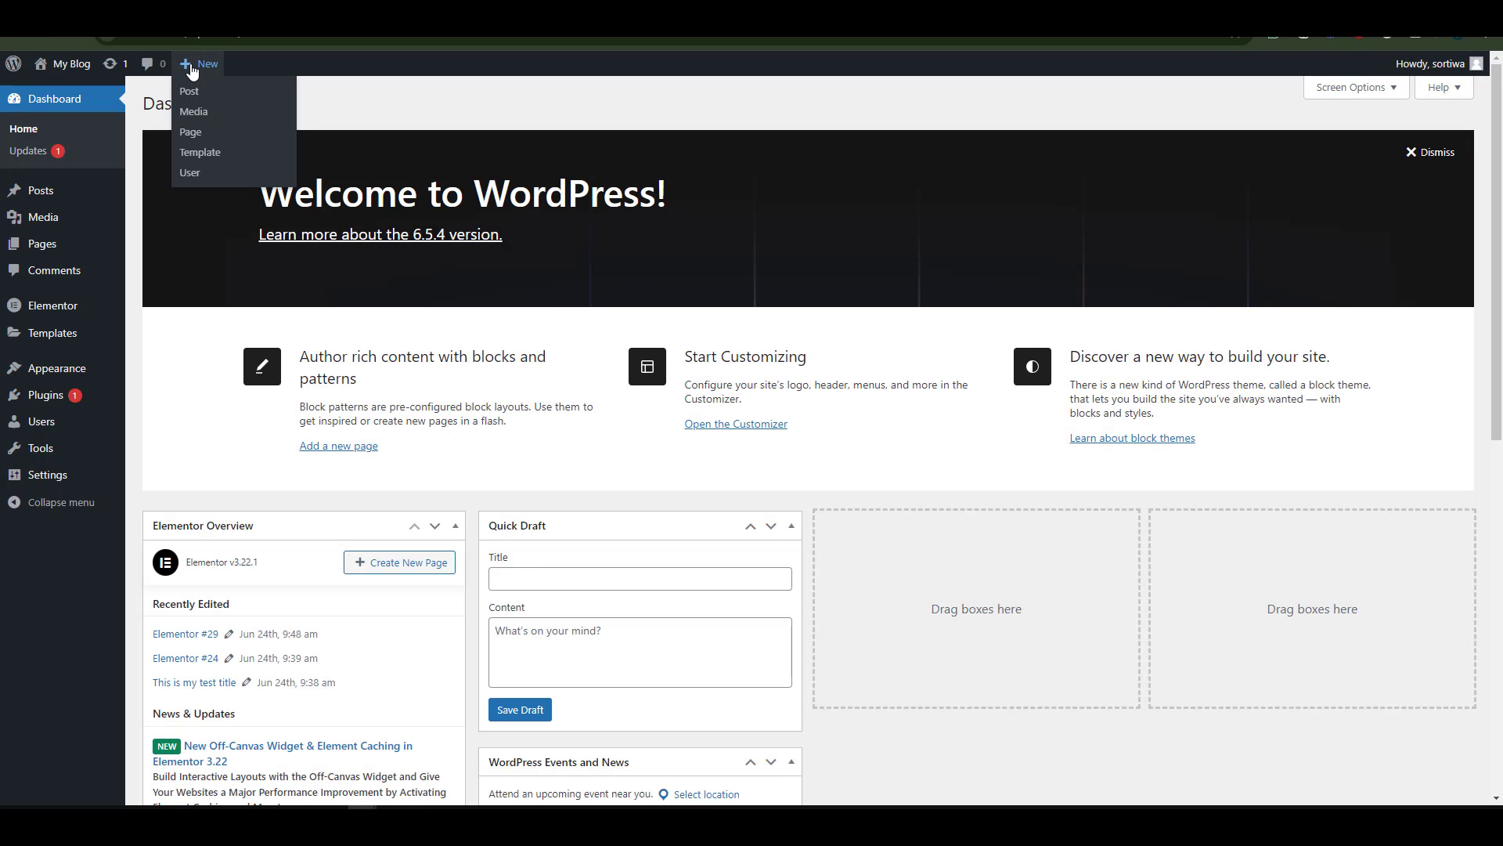
click(194, 134)
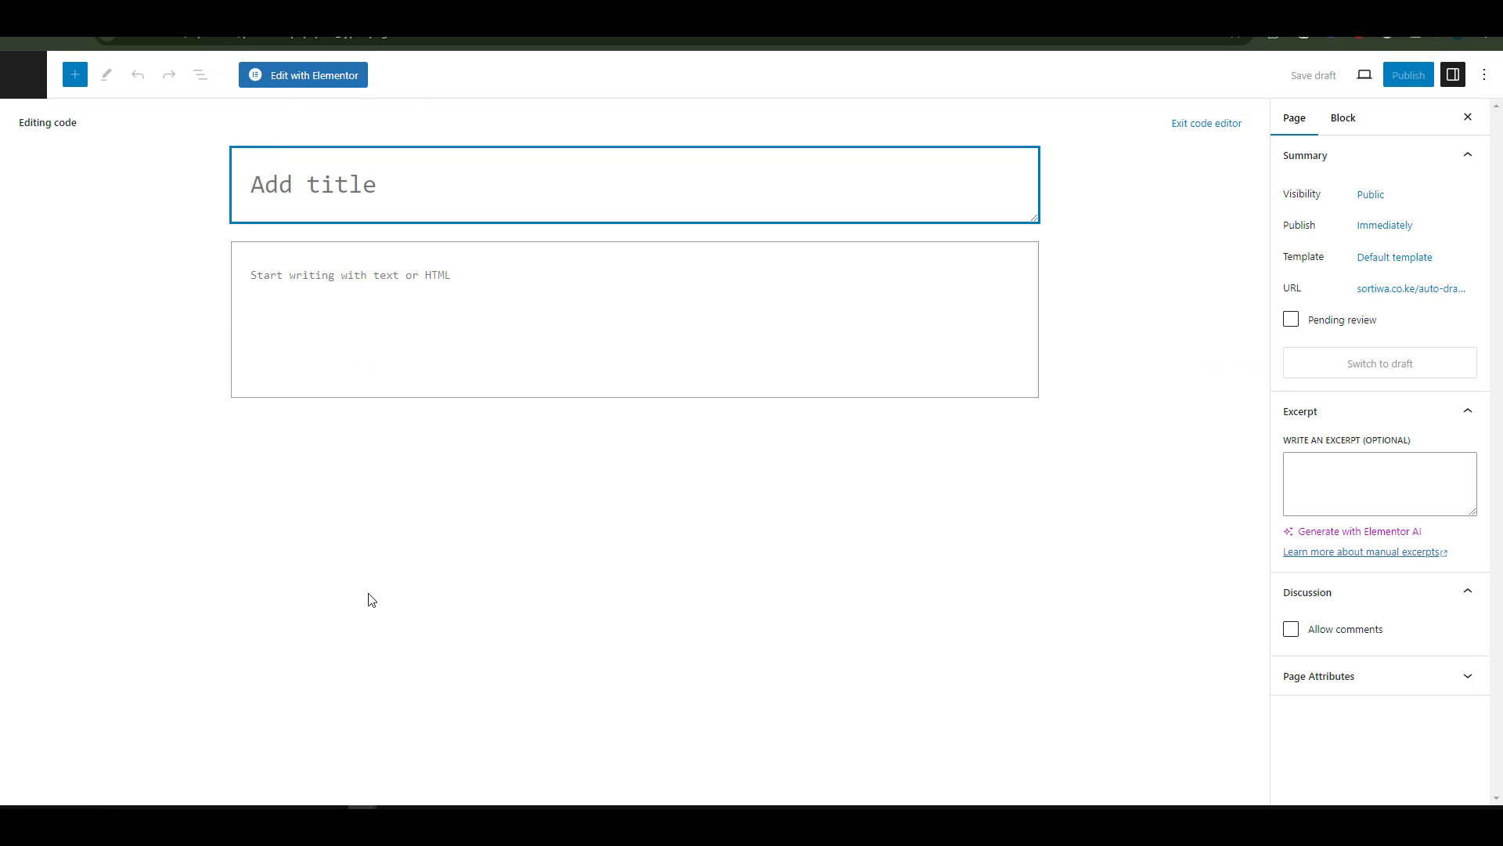
click(307, 78)
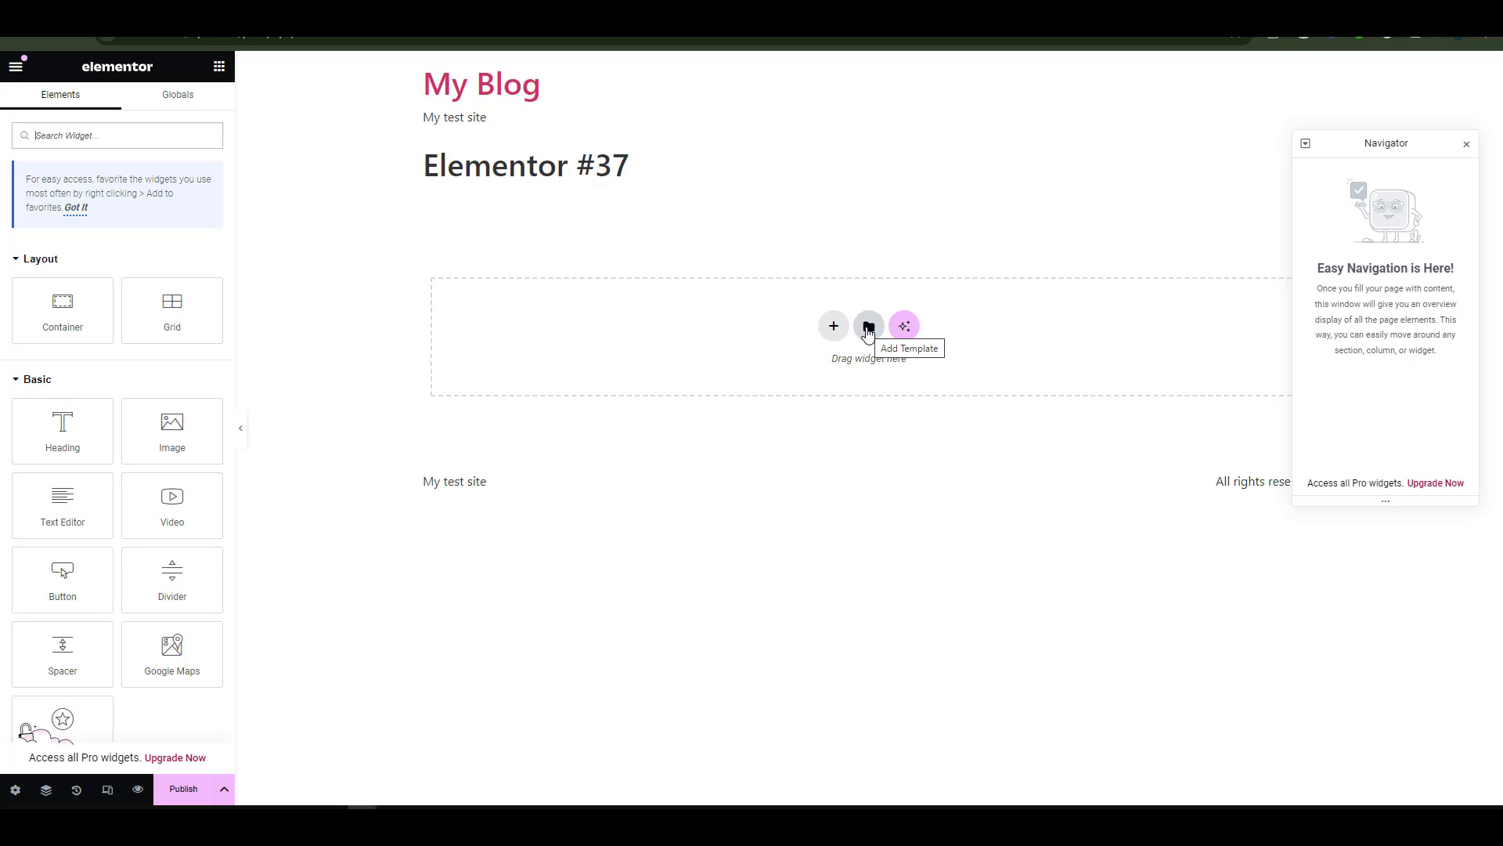
Insert the saved "Test template" into the new page, applying the template's page settings too.
click(868, 327)
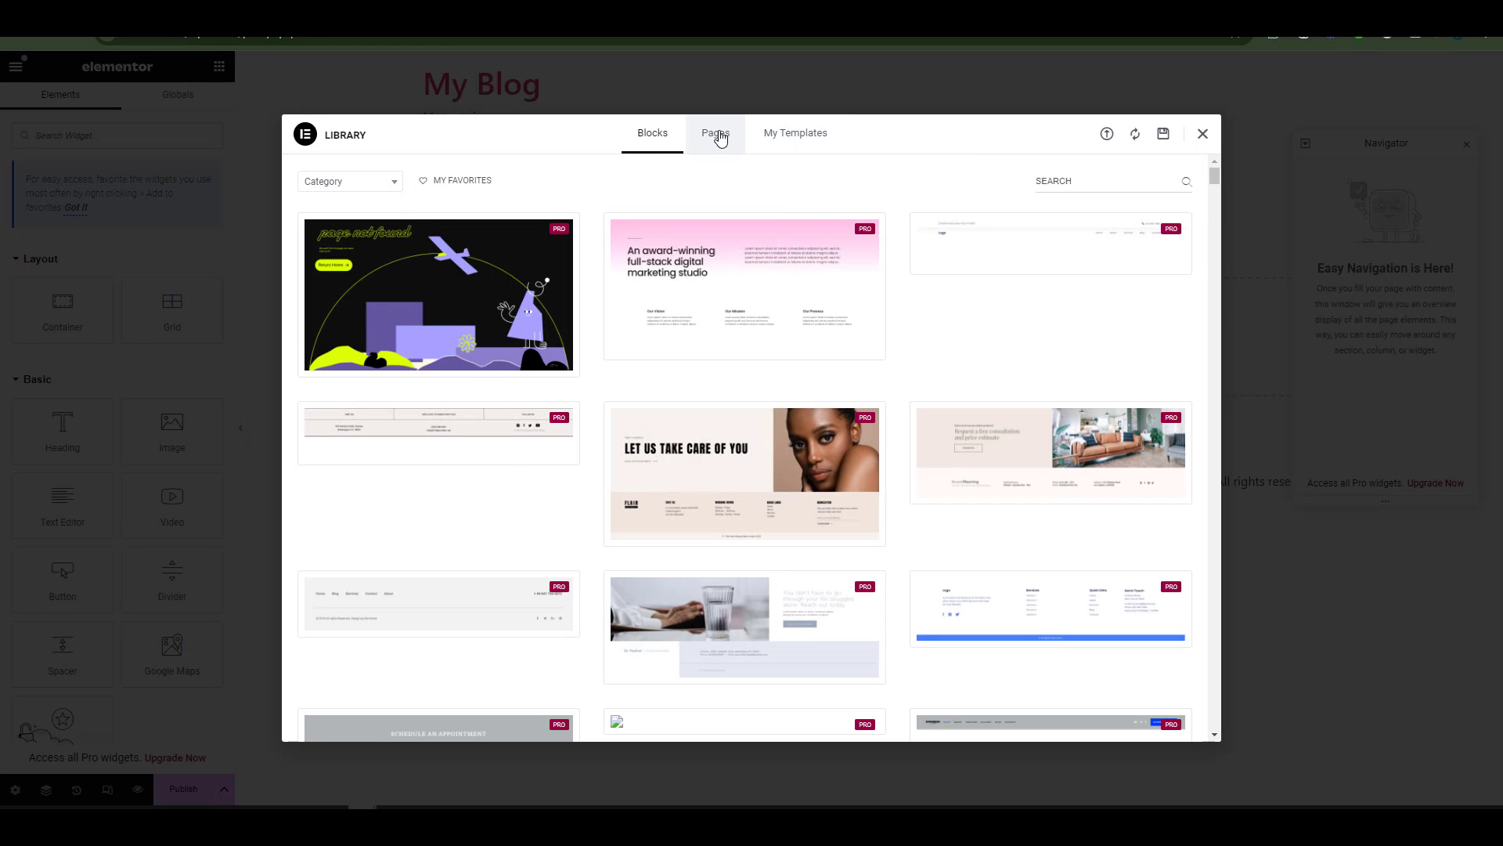
click(818, 141)
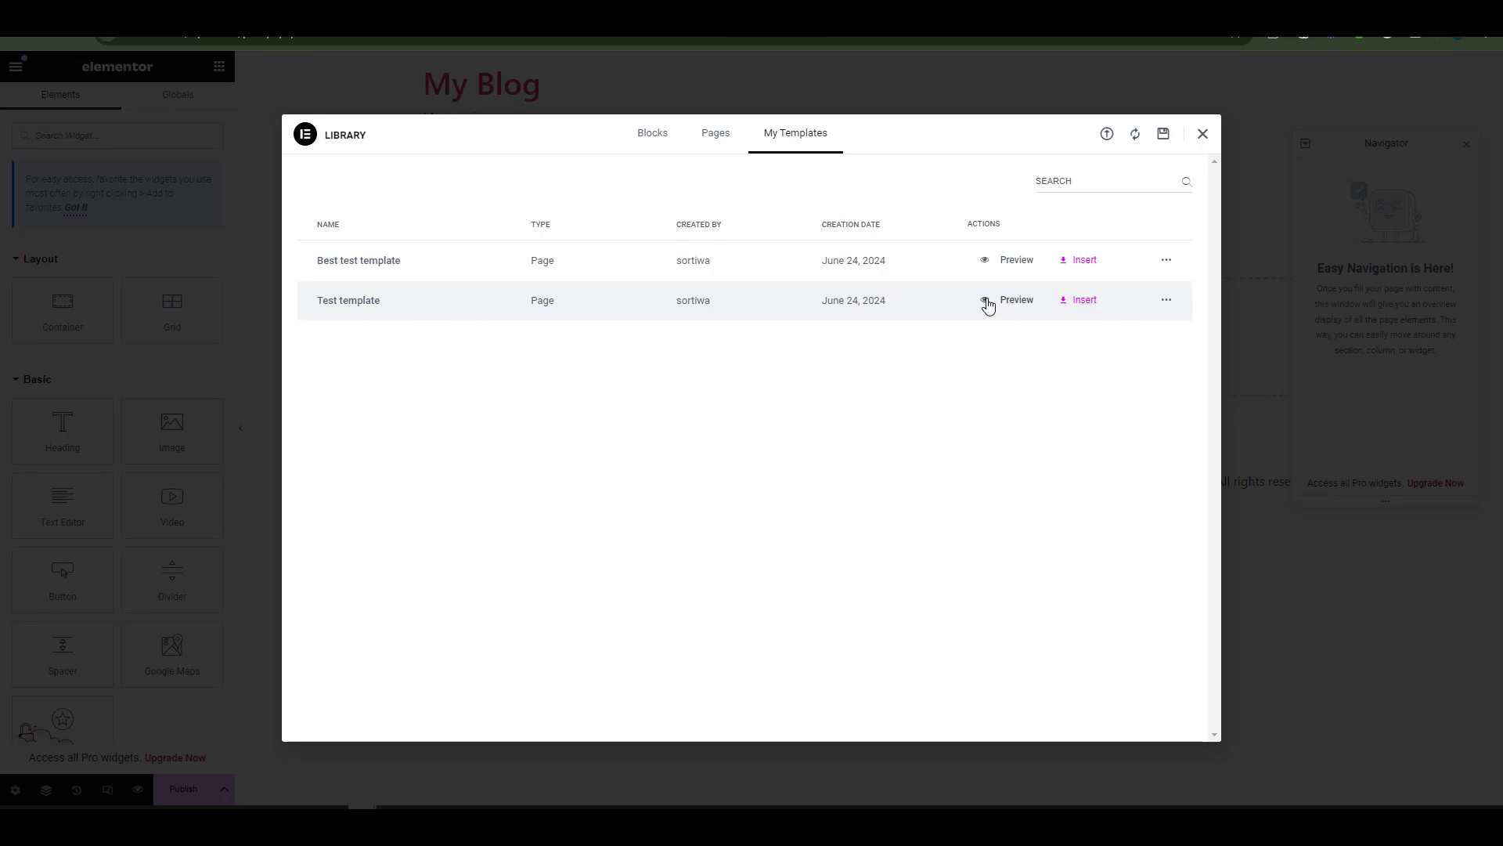
click(1084, 302)
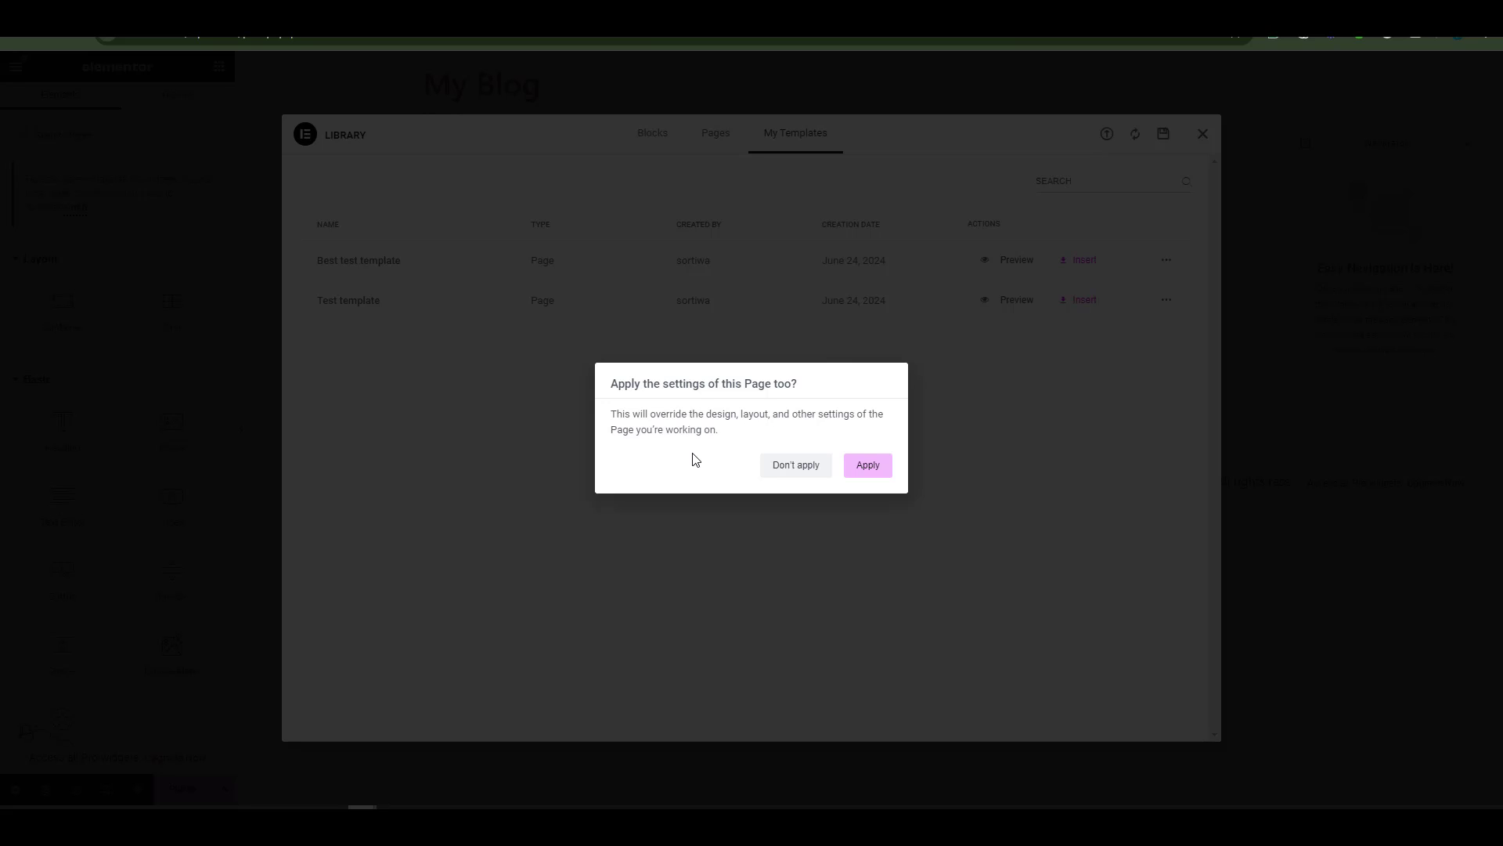
click(867, 466)
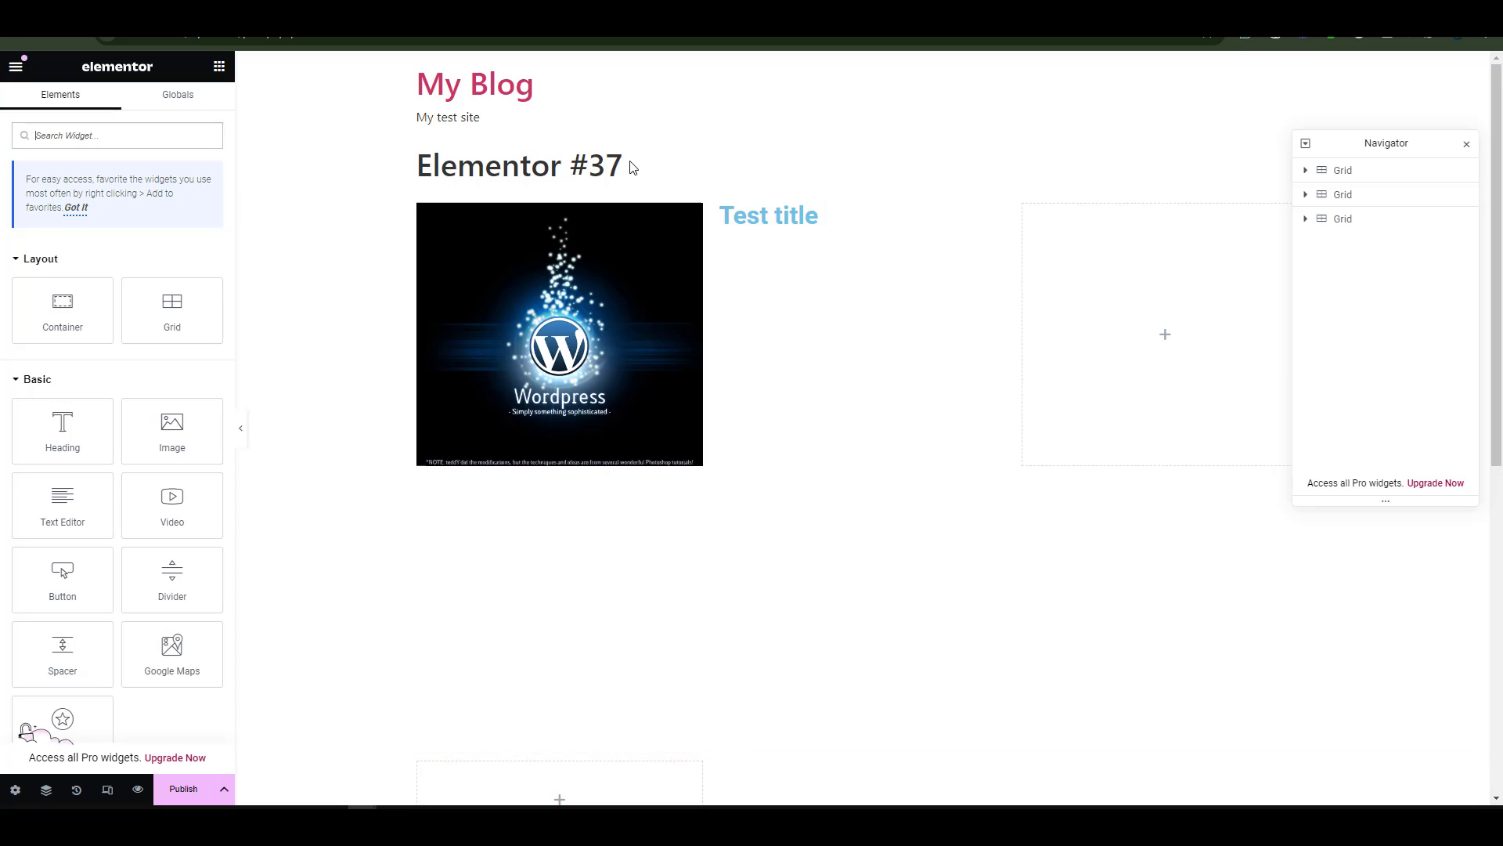
scroll(763, 580, down, 4)
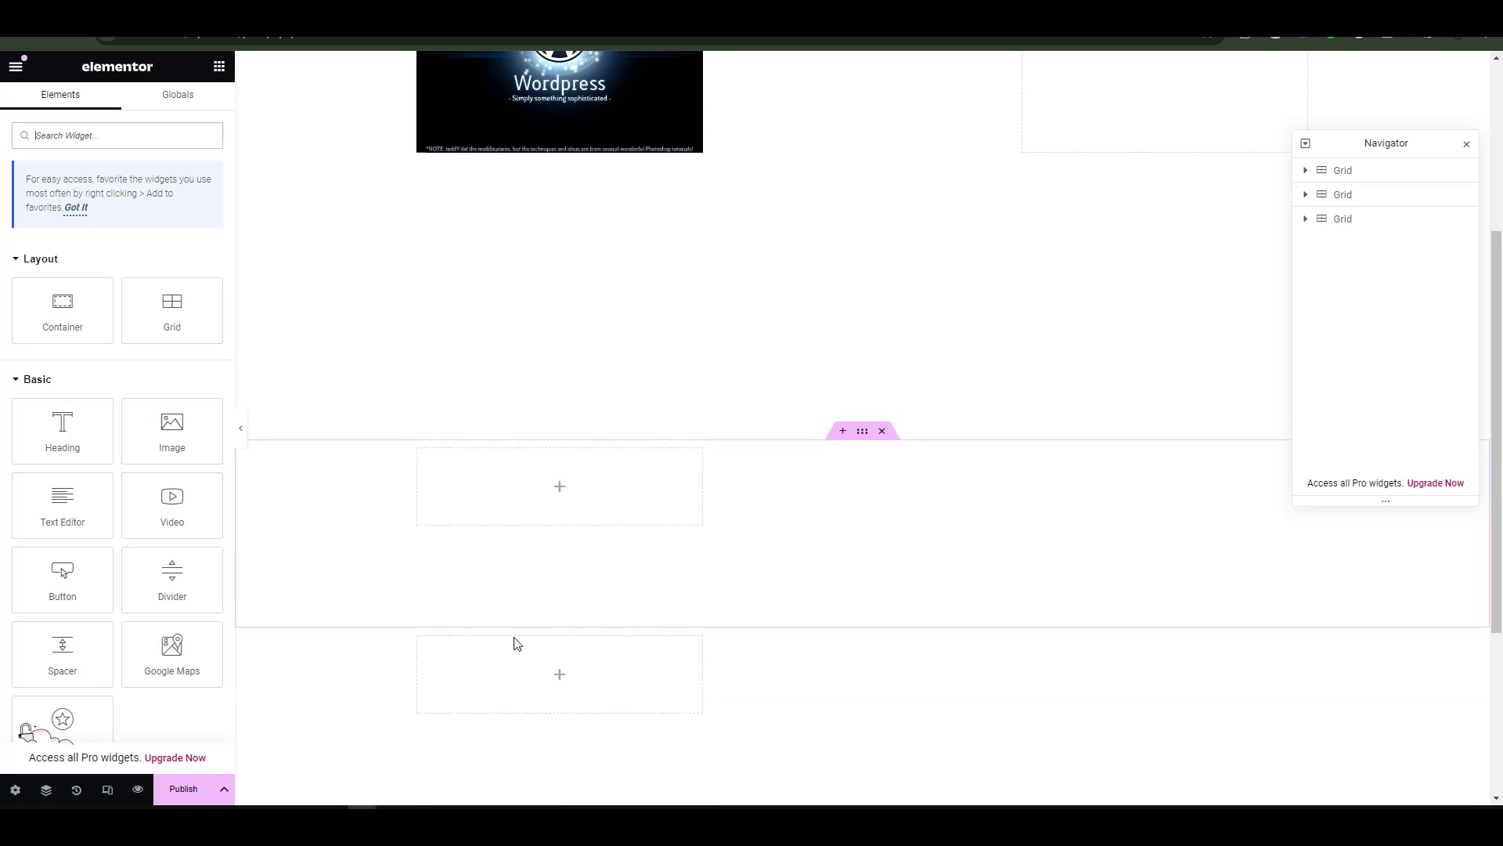